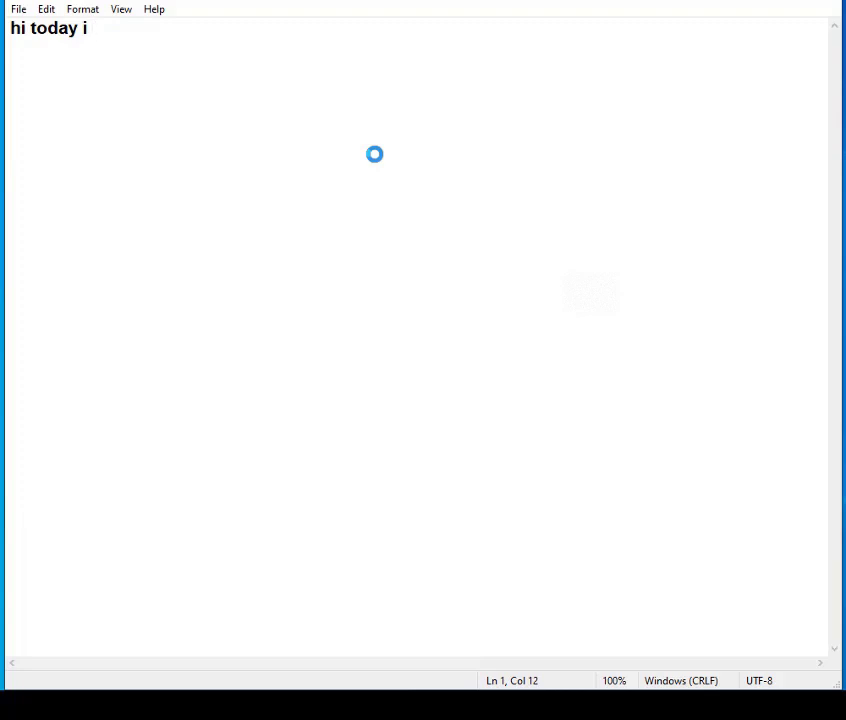
- Complete the note's first line so it reads "hi today i will show you how to auto backup youre mikrotik backup fully"
type("will show you")
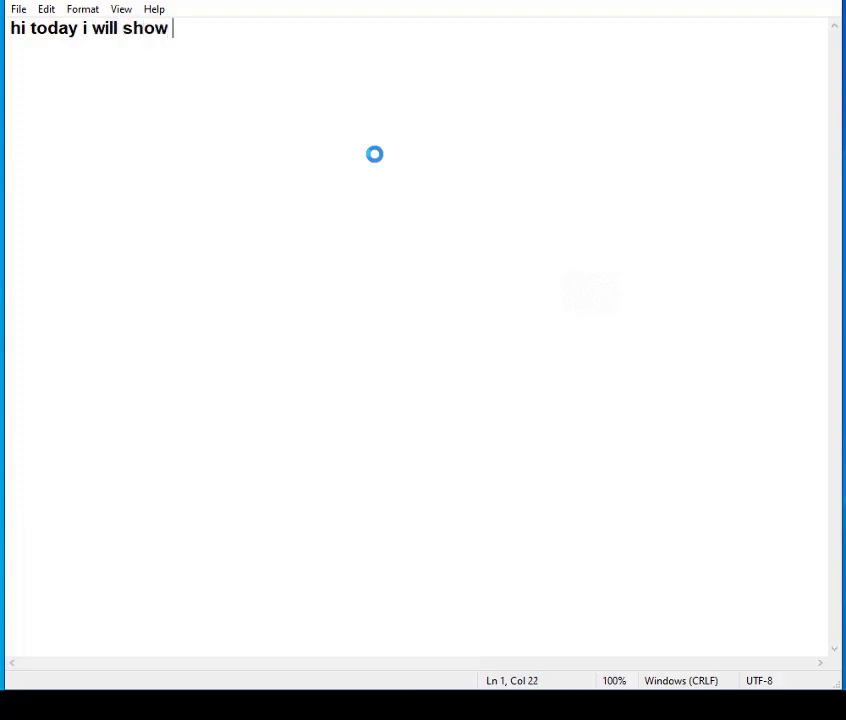
type(" how to")
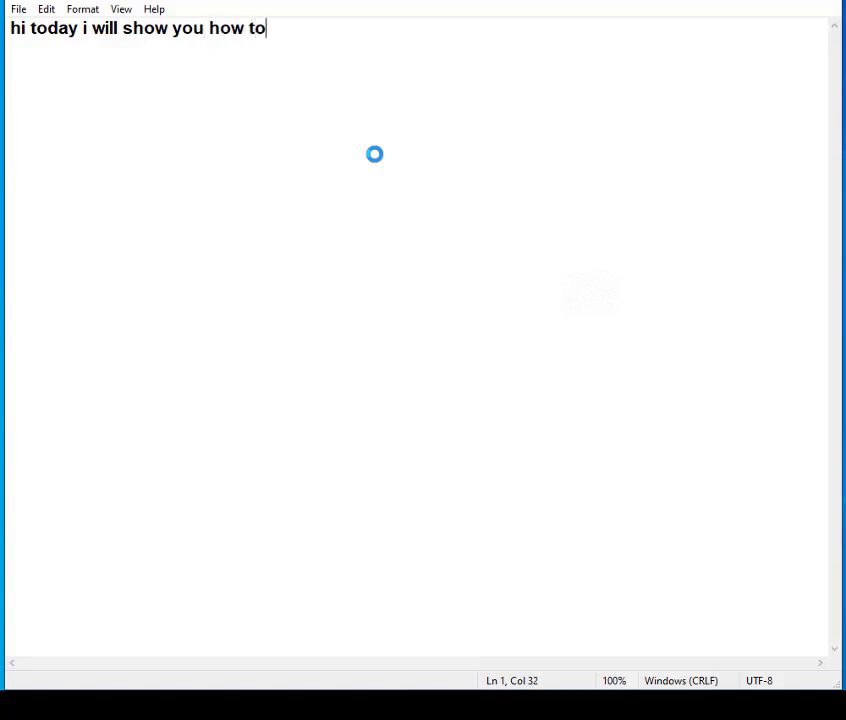
type(" au")
type("to")
type(" bac")
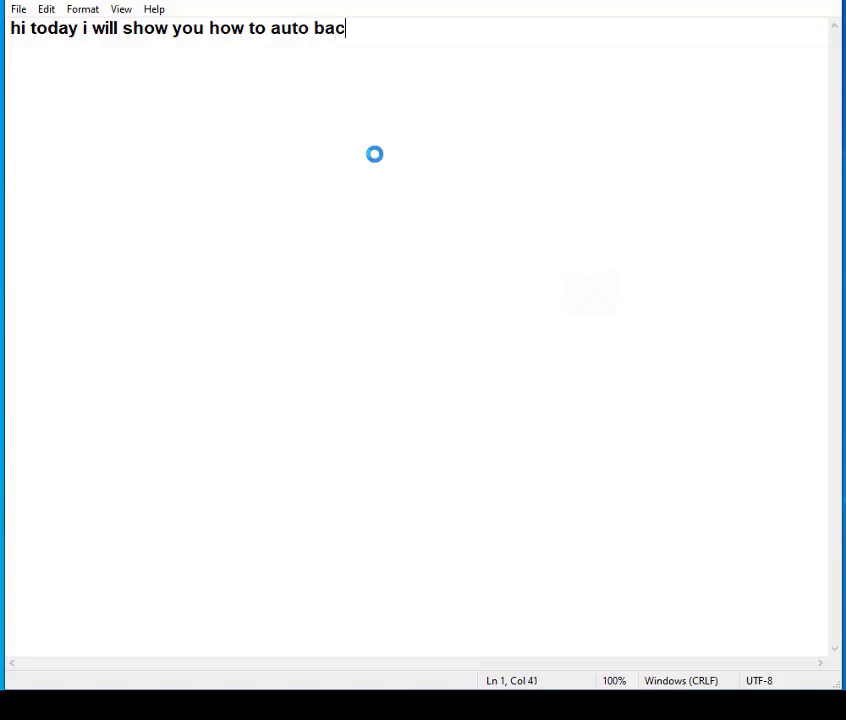
type("kup you")
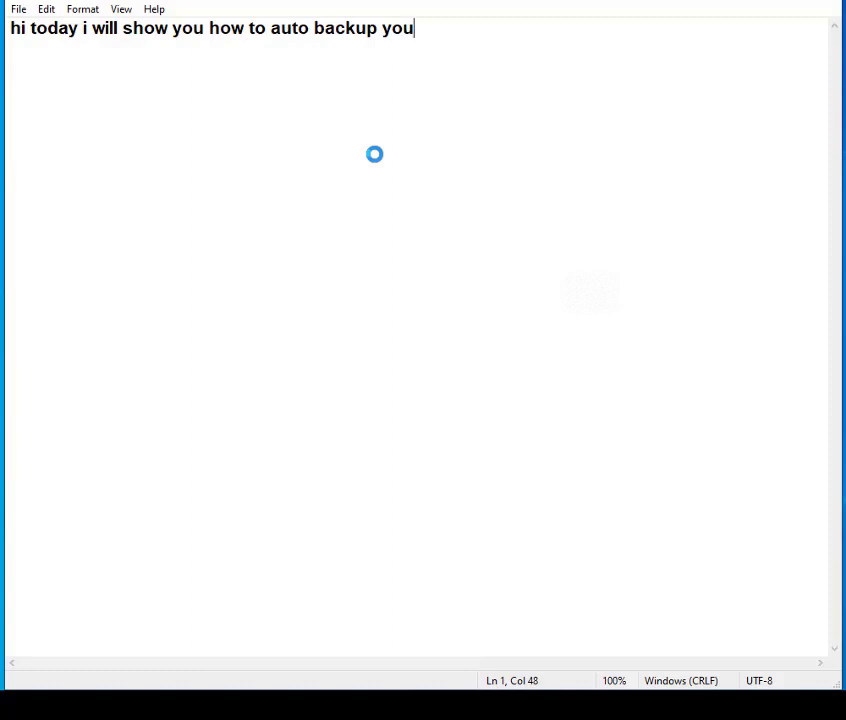
type("re mik")
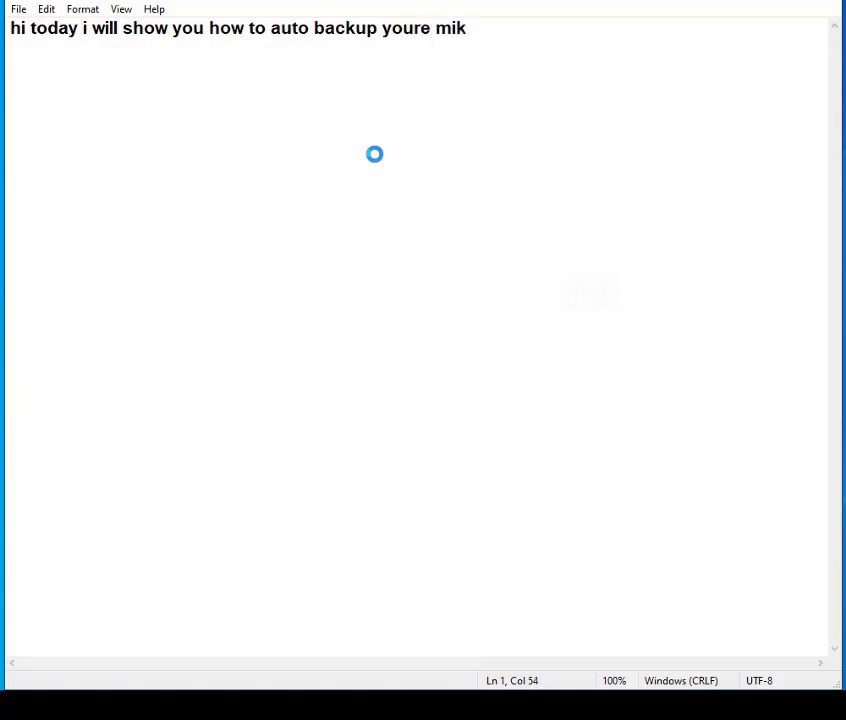
type("rotik backup")
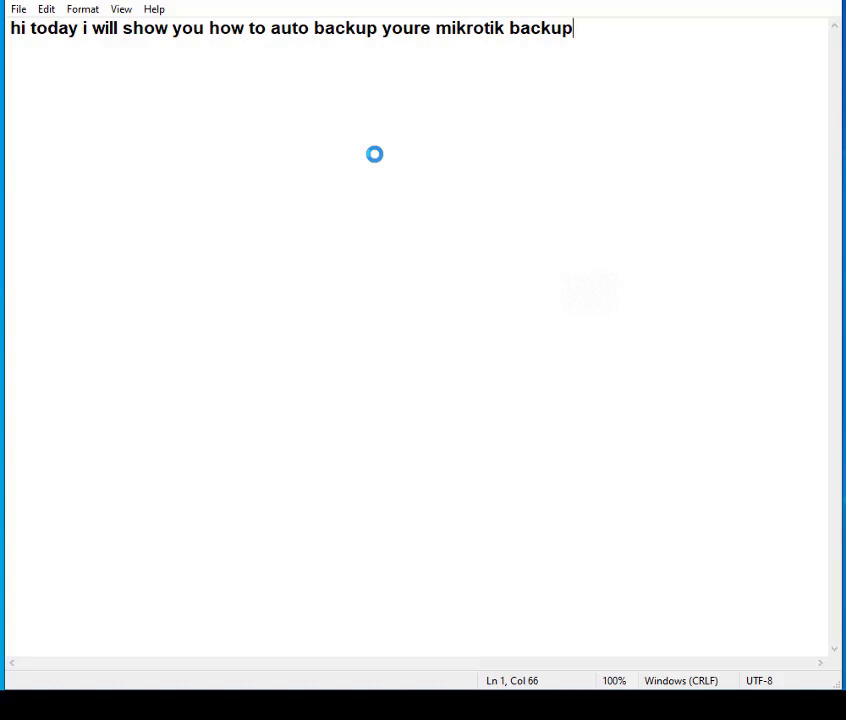
type("fully")
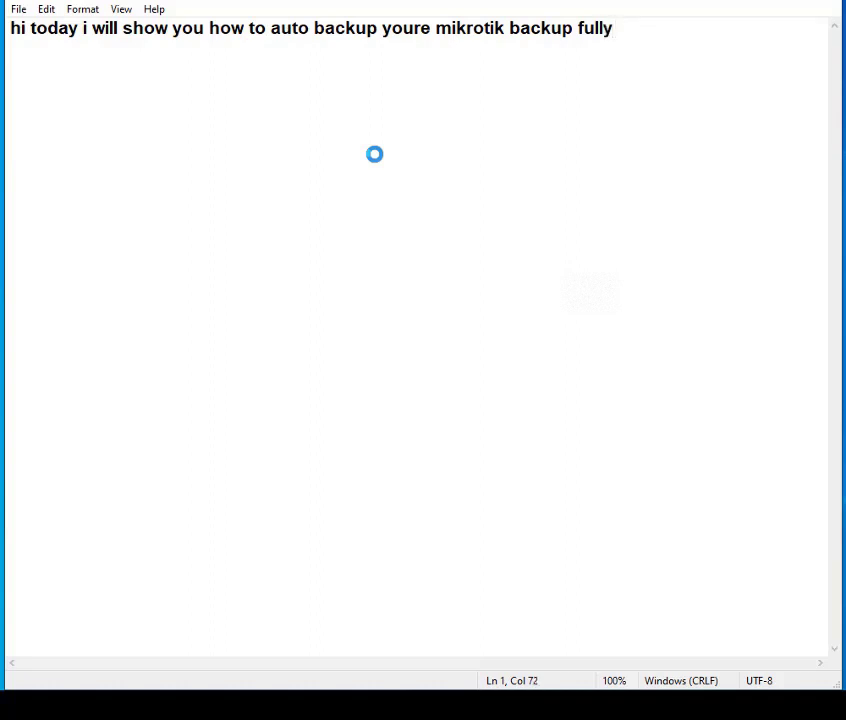
- Add a second line reading "lets start" to the note and minimize its window
key("Return")
type("lets start")
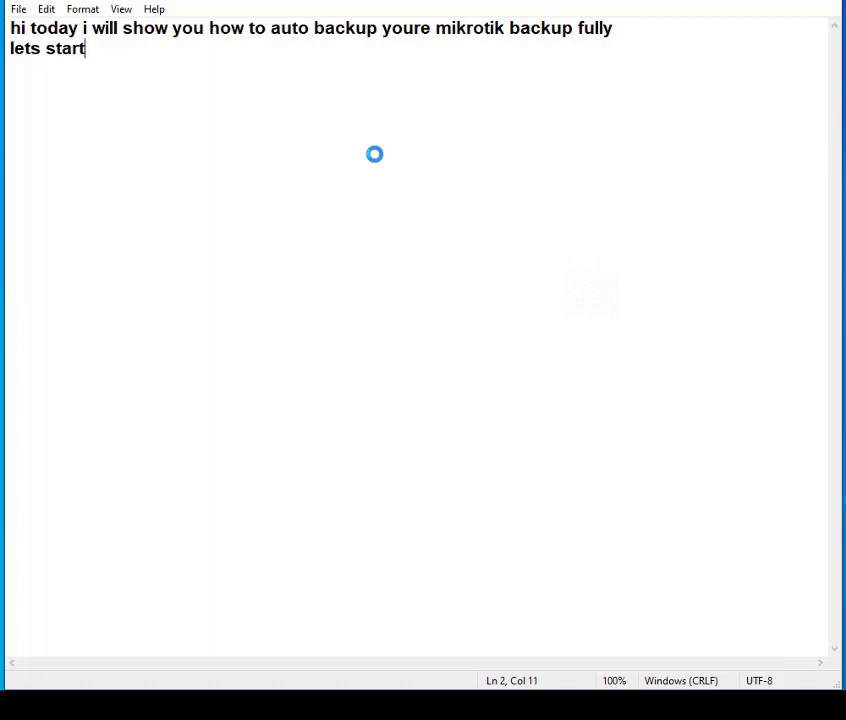
left_click(748, 1)
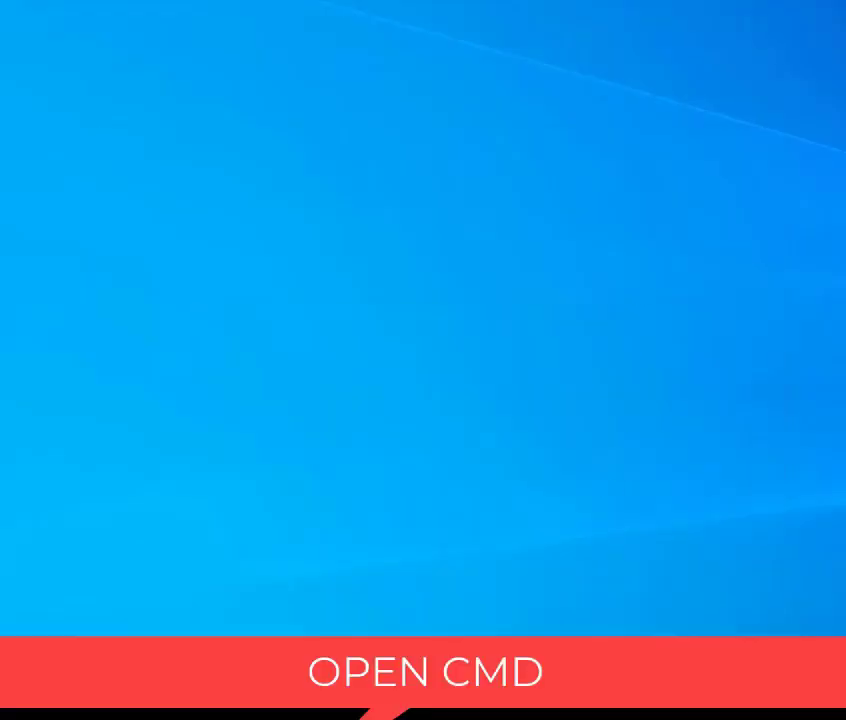
- Open a Command Prompt window and position it fully within view
key("super+r")
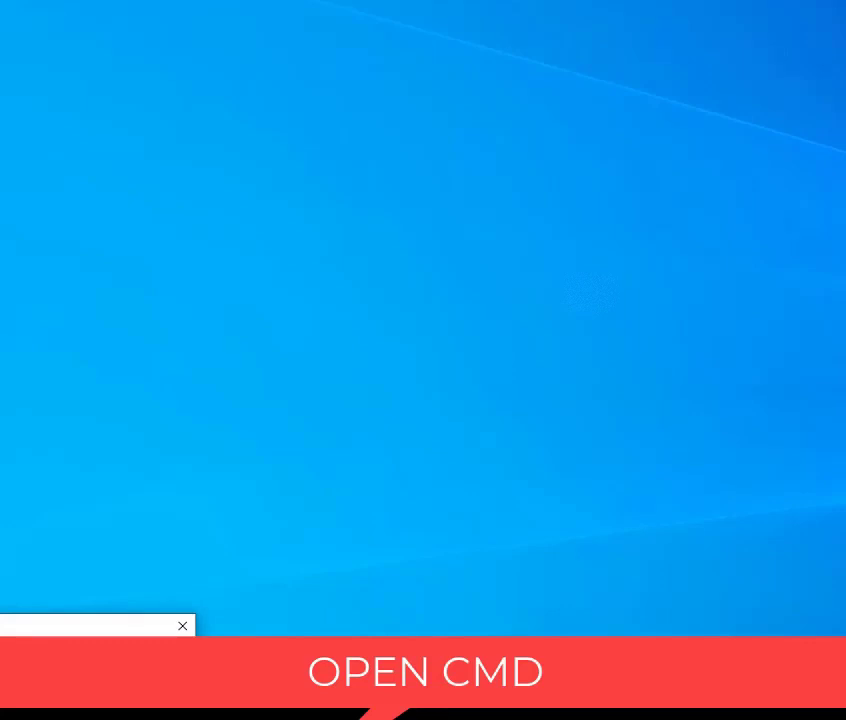
key("Return")
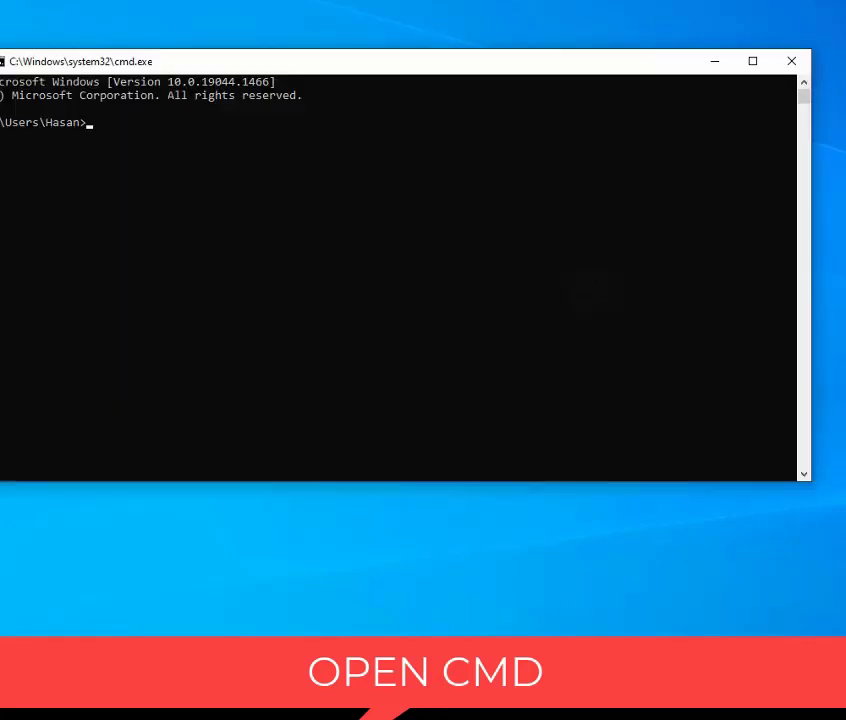
left_click_drag(430, 68, 450, 63)
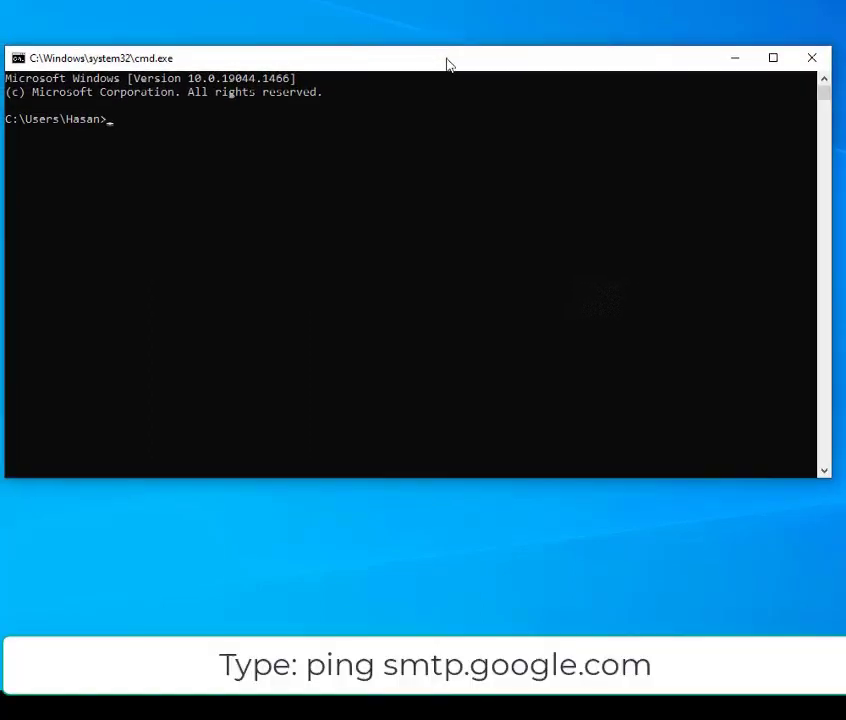
- Run the command "ping smtp.google.com"
type("ping")
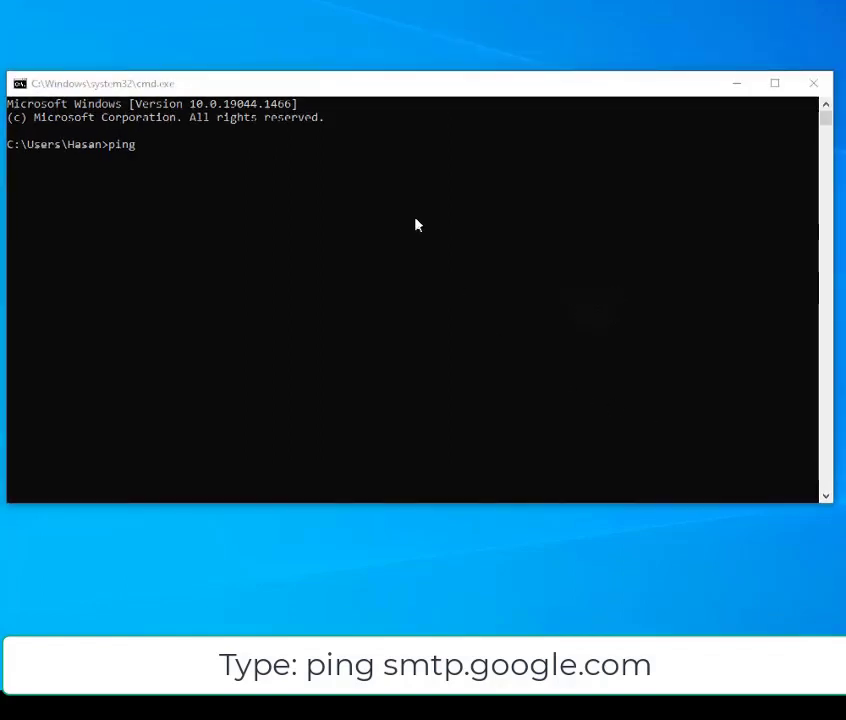
left_click(298, 180)
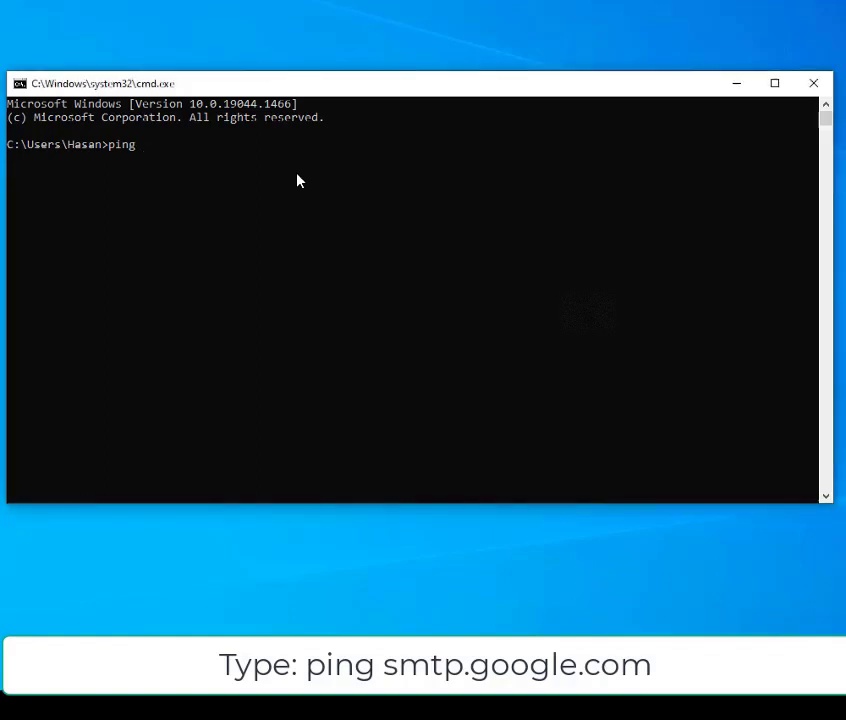
type("smtp.googl")
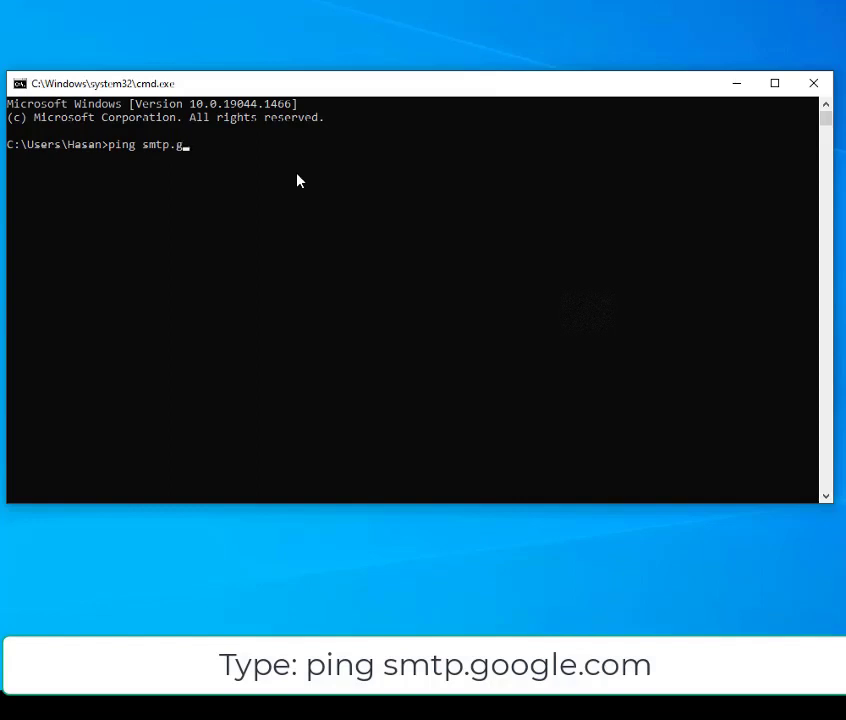
type("e.com")
key("Return")
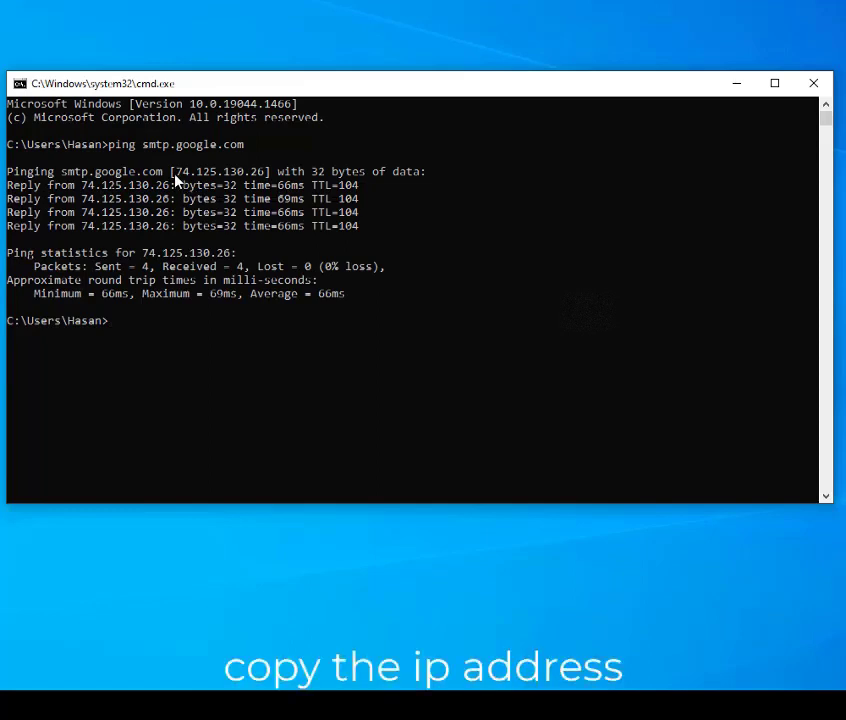
- Copy the IP address of smtp.google.com from the ping output and minimize the Command Prompt
left_click_drag(177, 172, 265, 176)
key("super+c")
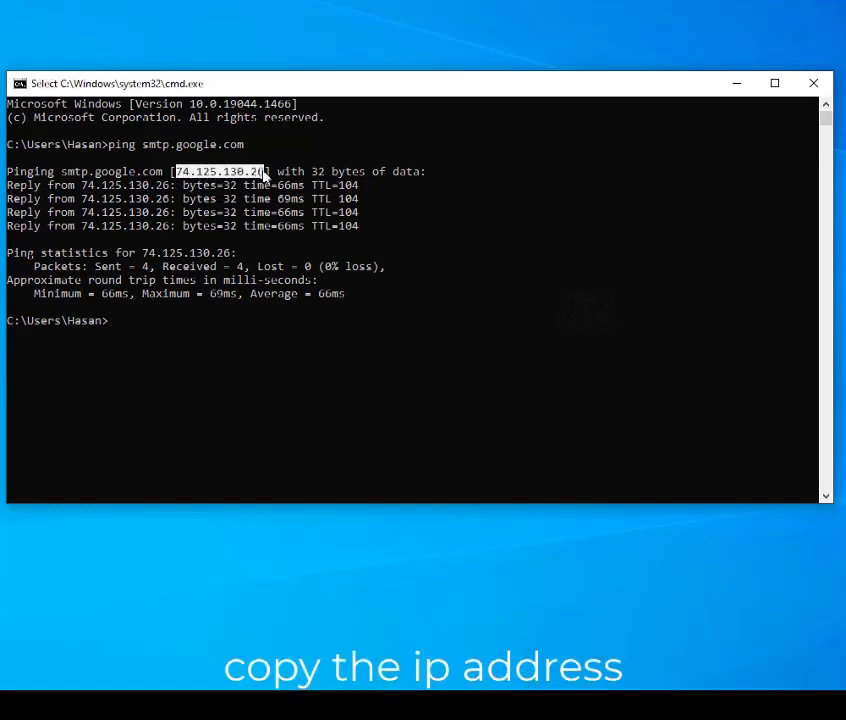
right_click(263, 176)
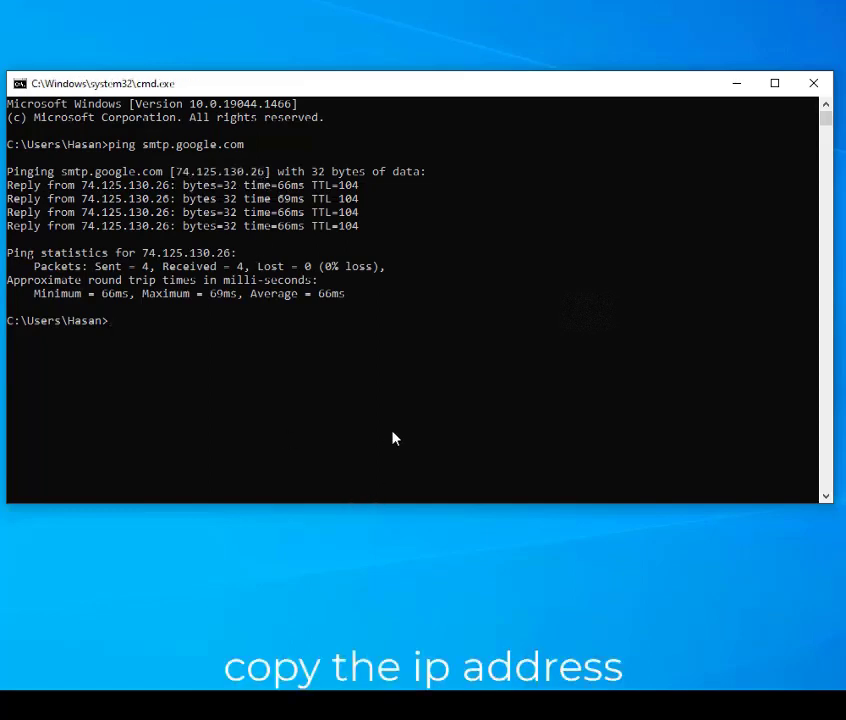
left_click(736, 85)
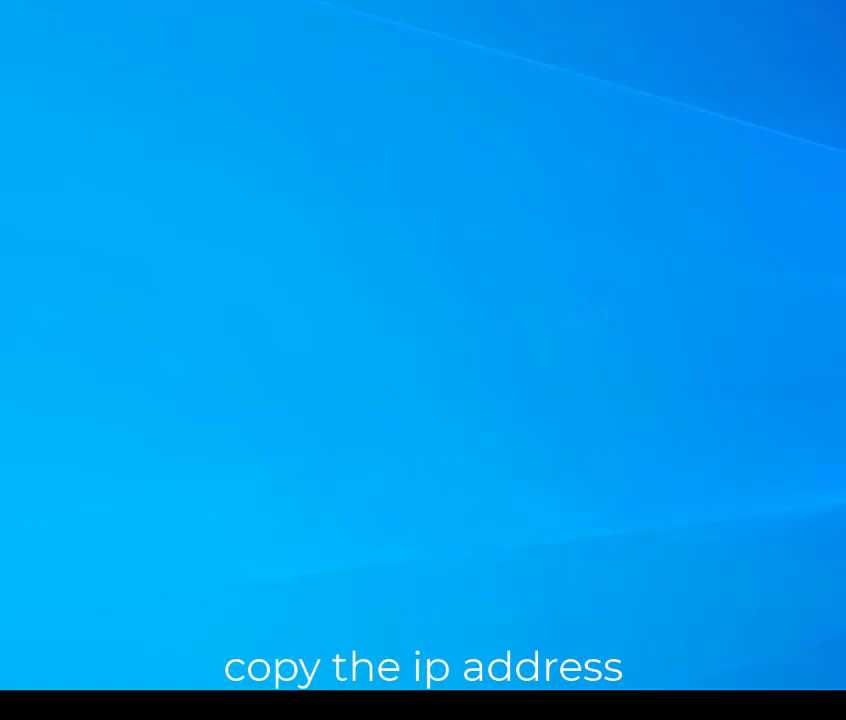
- Switch to WinBox, open the router's Email Settings and set the server to the copied IP address 74.125.130.26
left_click(400, 704)
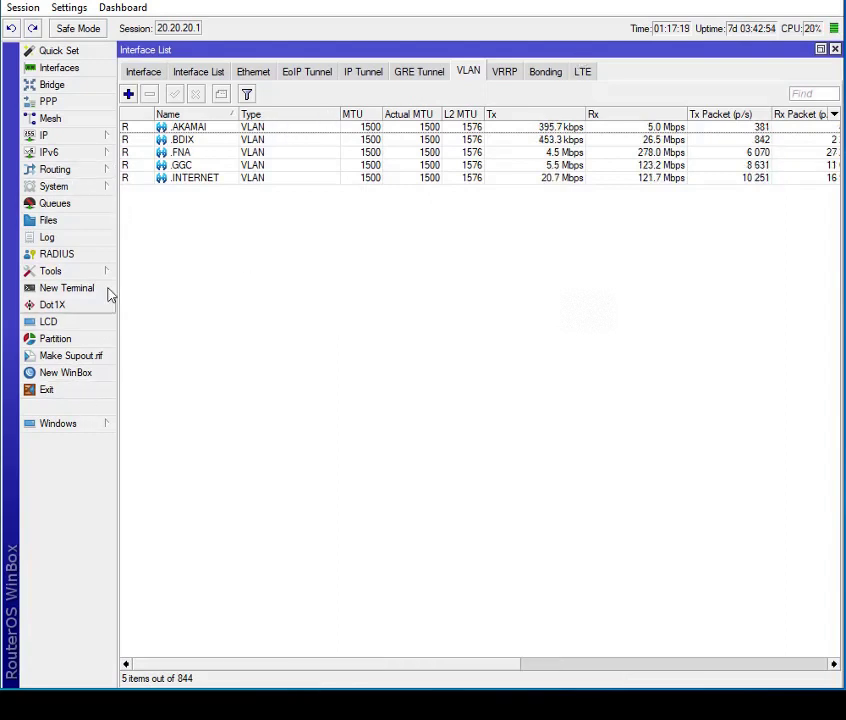
left_click(87, 189)
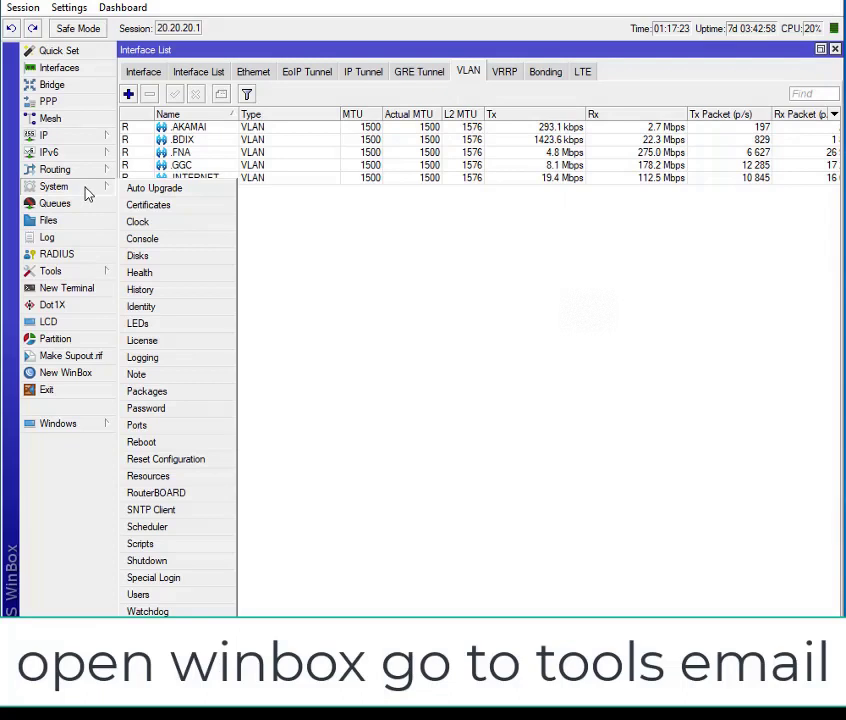
left_click(87, 276)
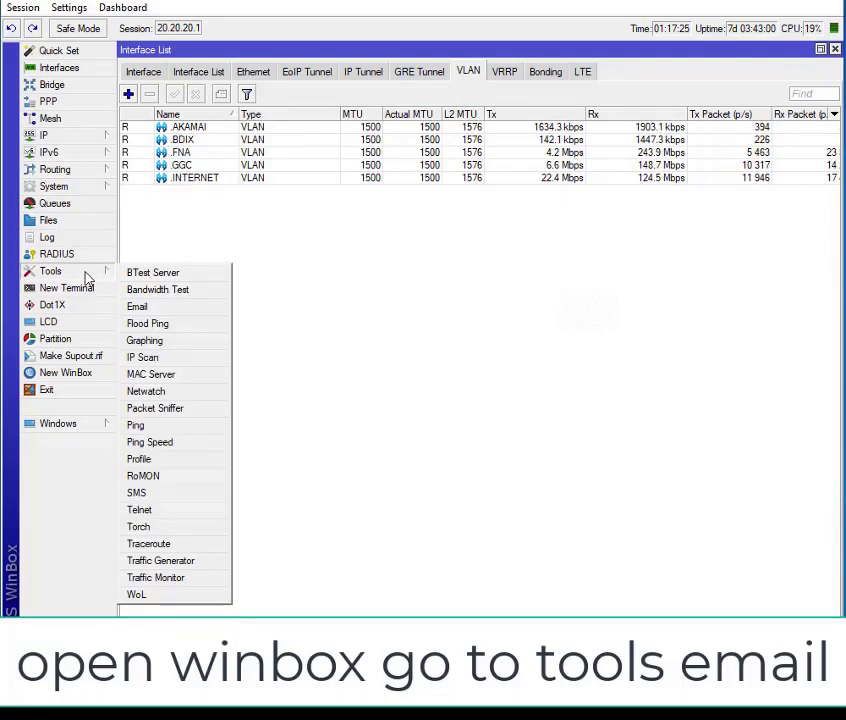
left_click(139, 308)
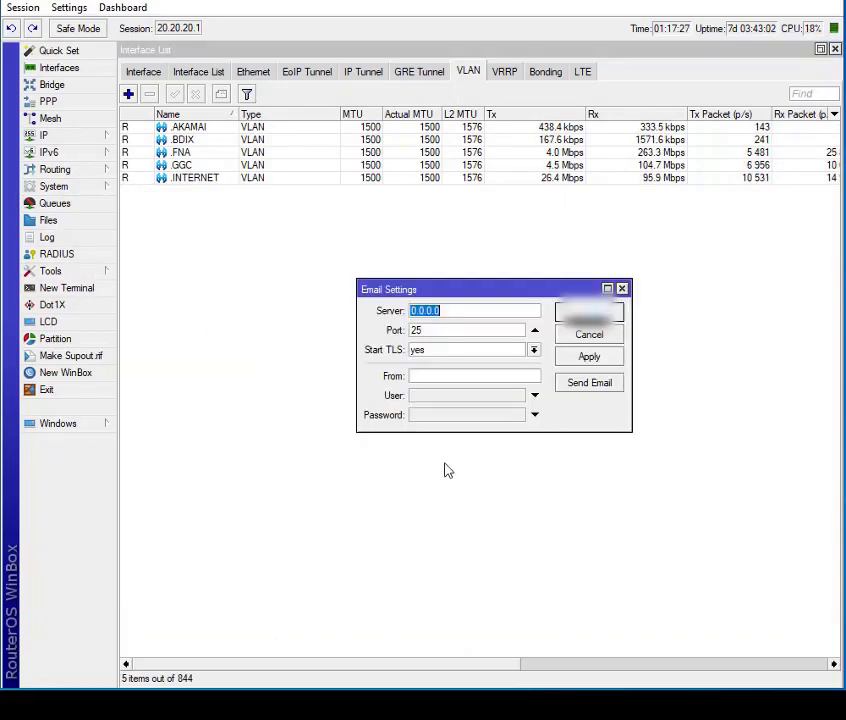
right_click(485, 313)
left_click(524, 362)
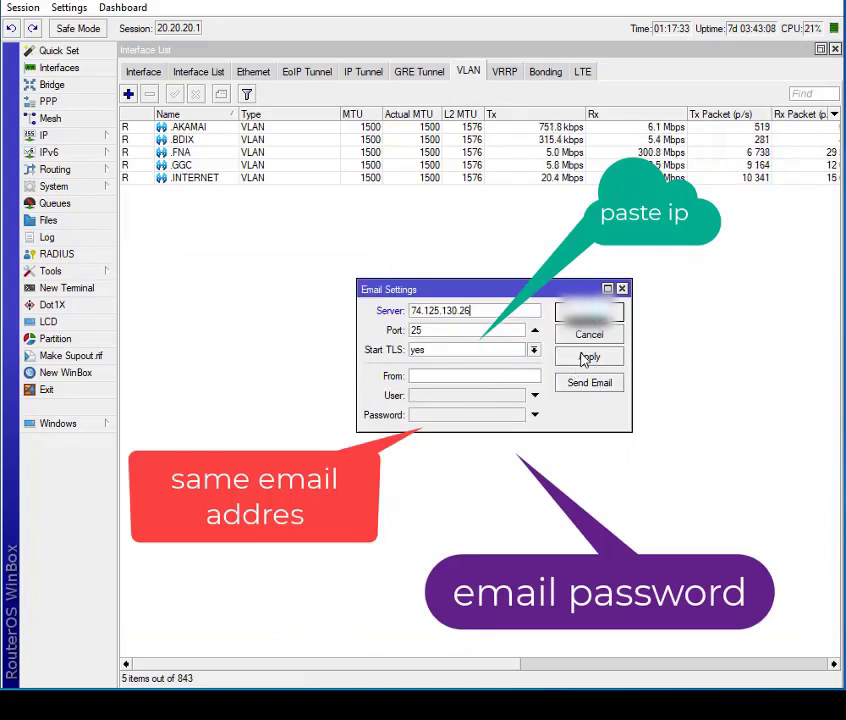
- Enter the sender's Gmail address as the From address in Email Settings
left_click(461, 374)
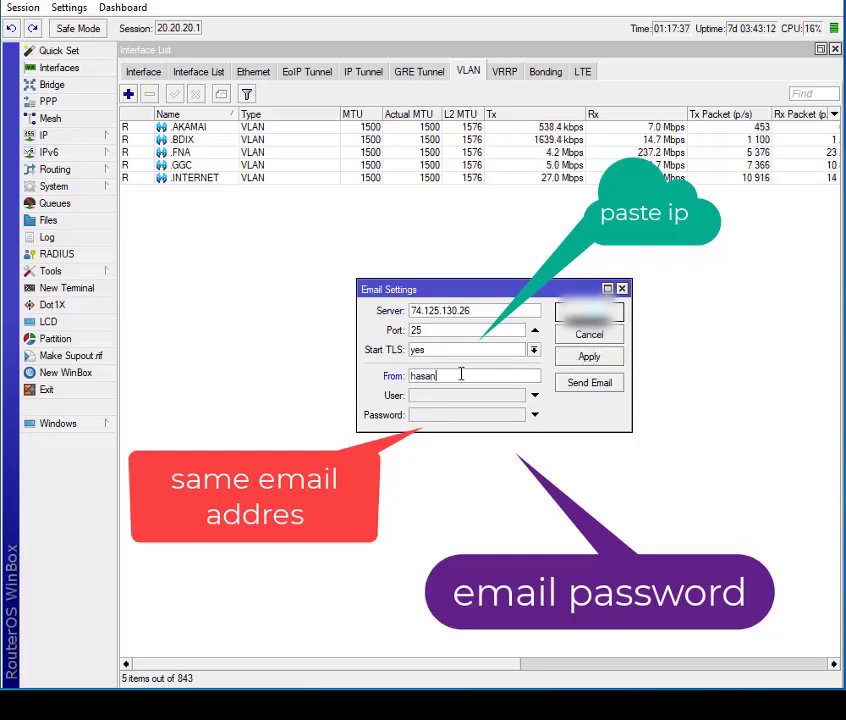
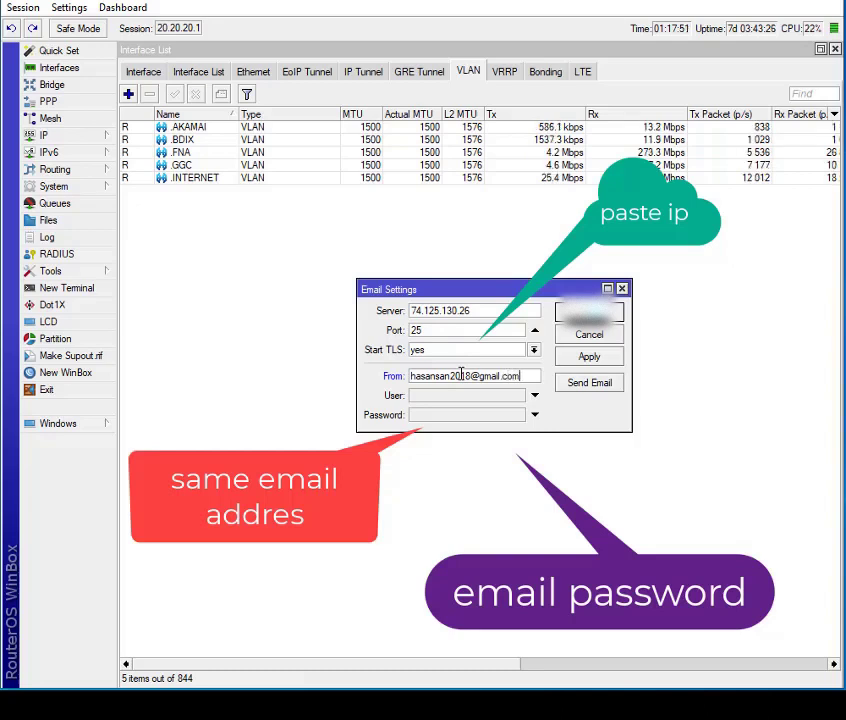
- Enter the sender's Gmail address as the User in Email Settings
key("Tab")
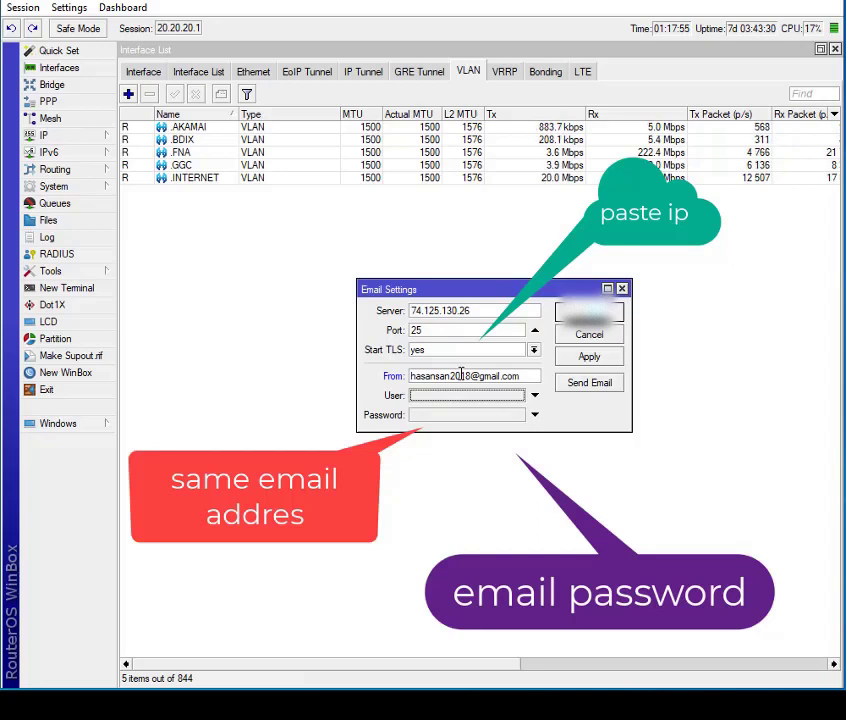
left_click(501, 395)
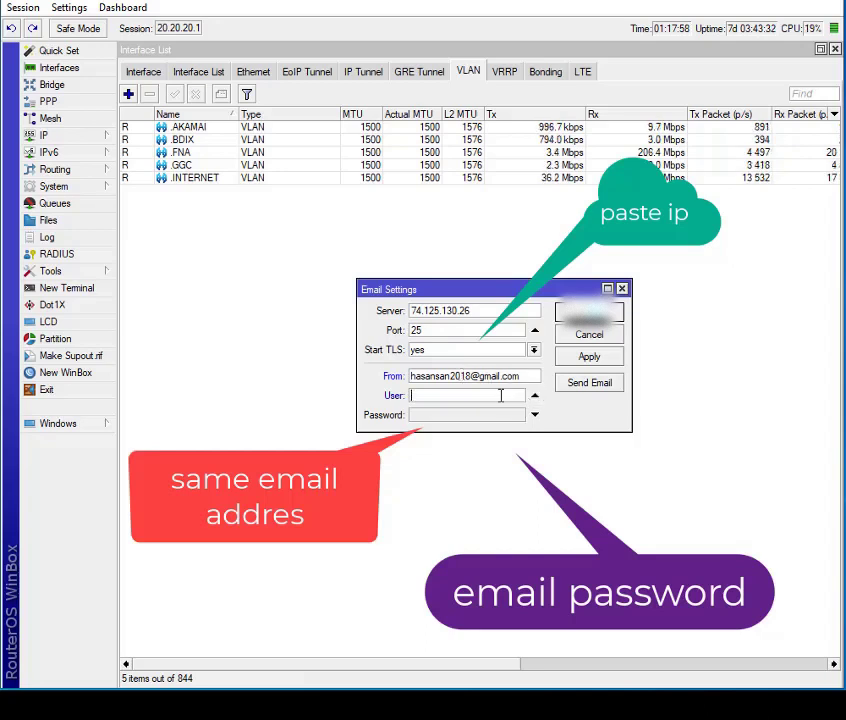
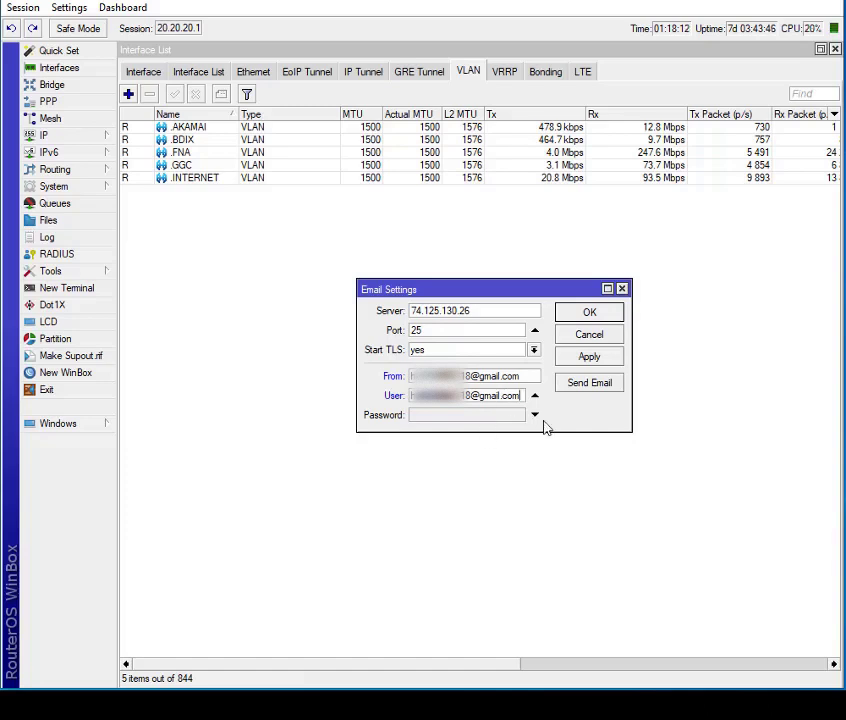
- Enter the e-mail account password in Email Settings, apply the settings and close the dialog
left_click(534, 414)
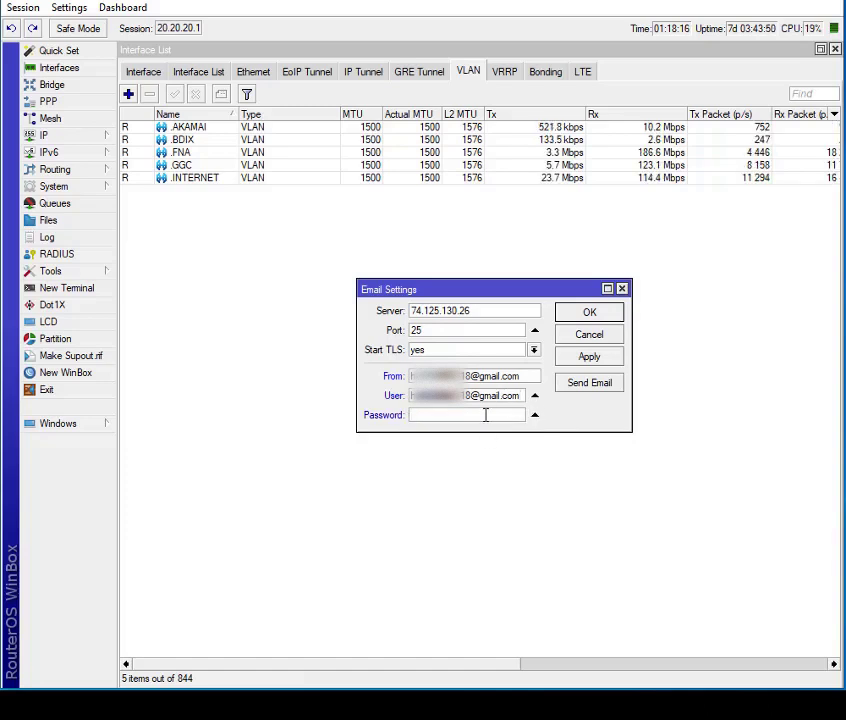
type("********")
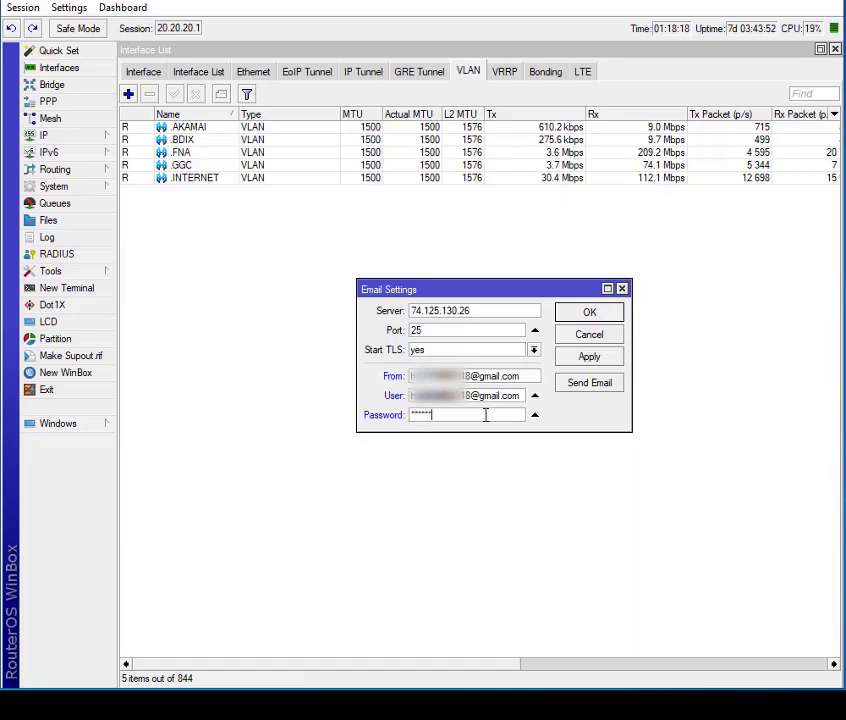
type("****")
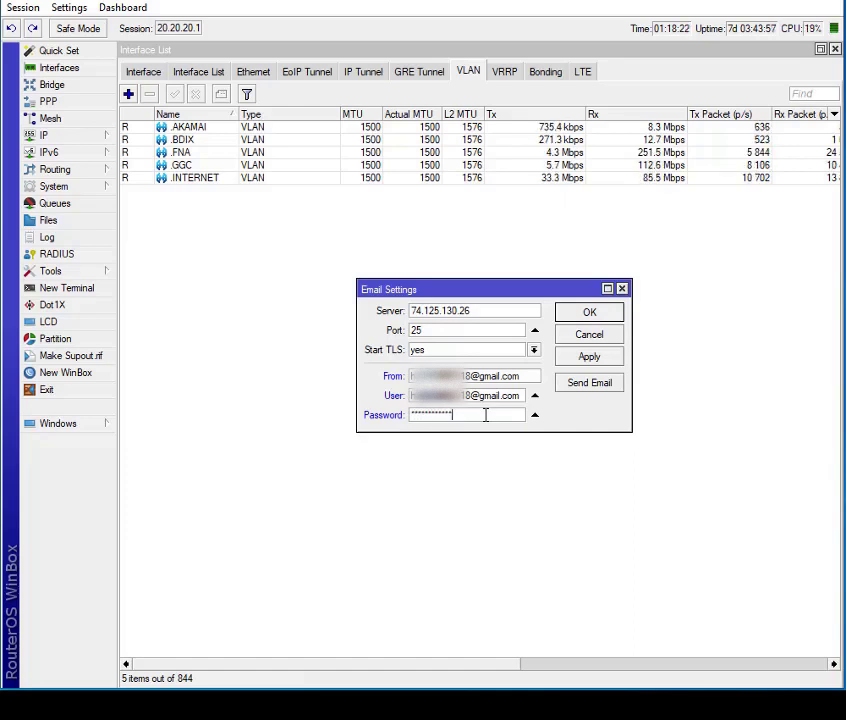
left_click(566, 364)
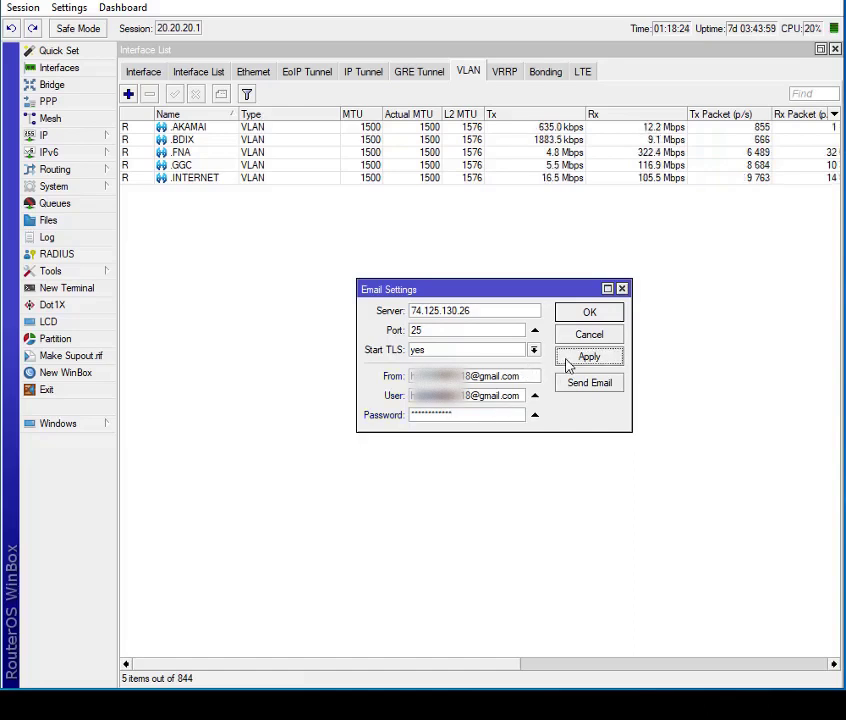
left_click(584, 315)
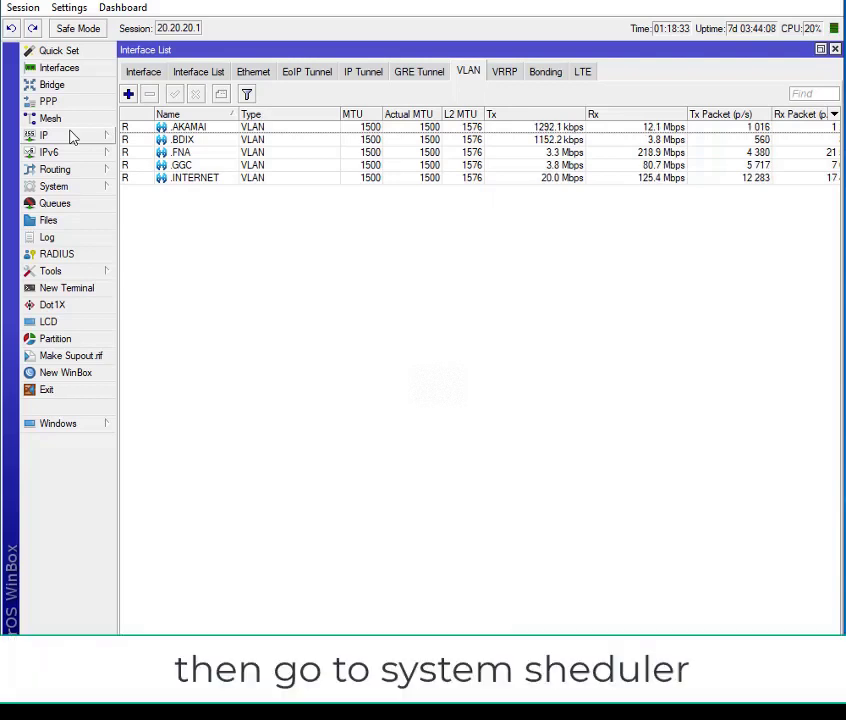
- Open the system Scheduler and start a new schedule
left_click(64, 189)
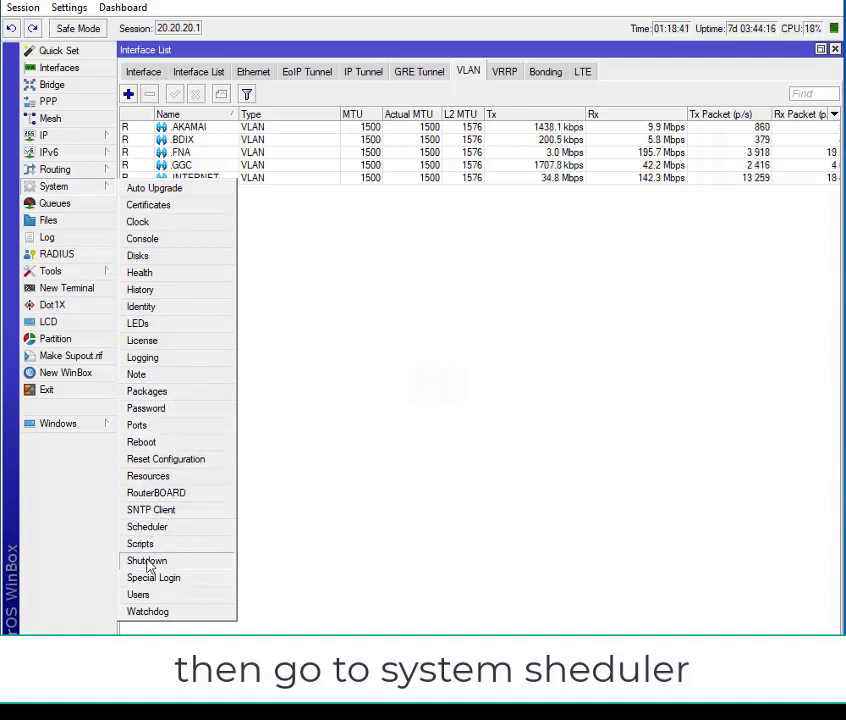
left_click(162, 529)
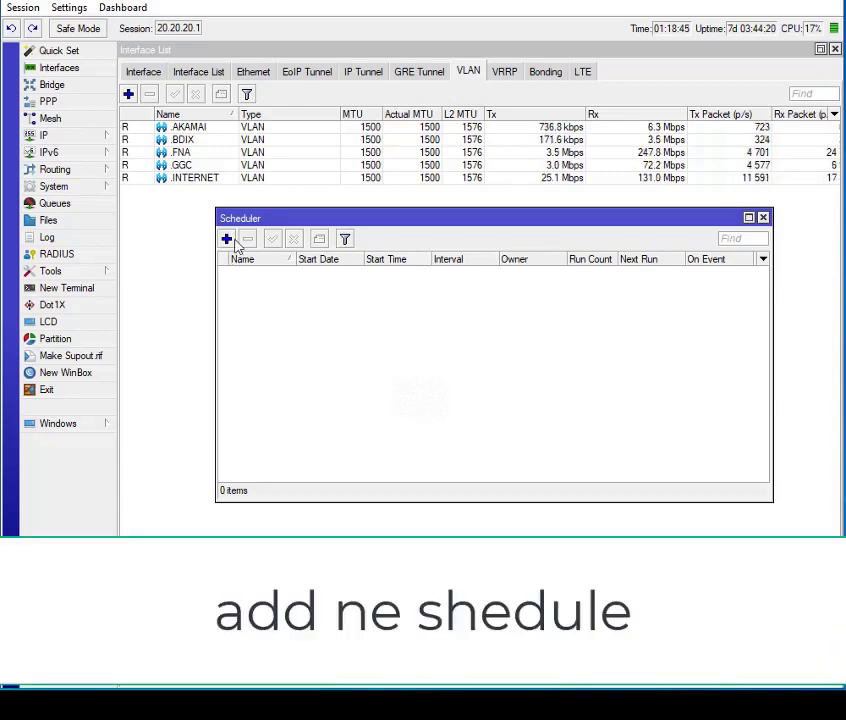
left_click(229, 240)
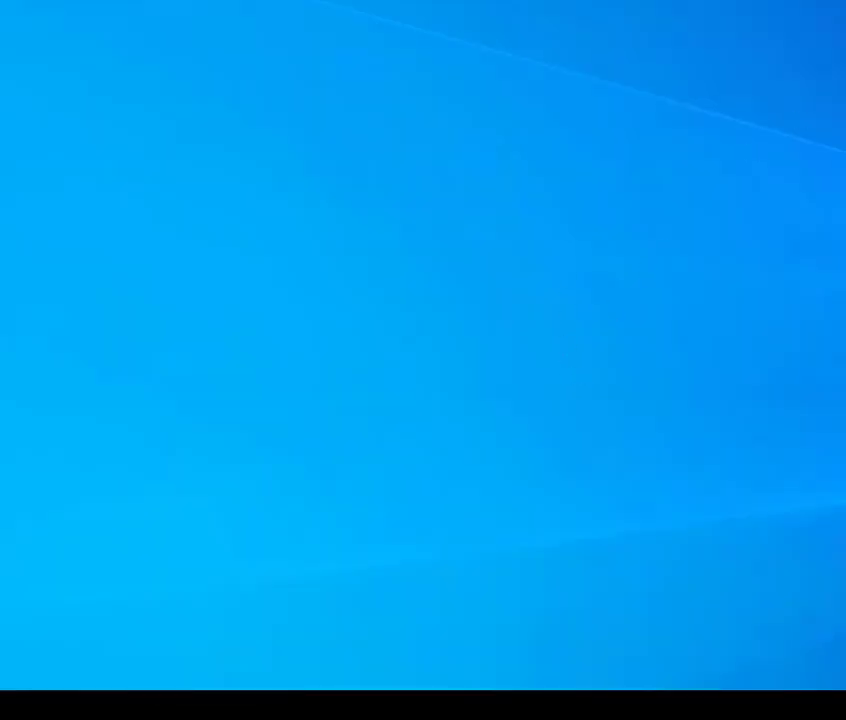
- Open "email backup script.txt" from the desktop in Notepad and move its window so the whole script is readable
left_click_drag(710, 66, 610, 73)
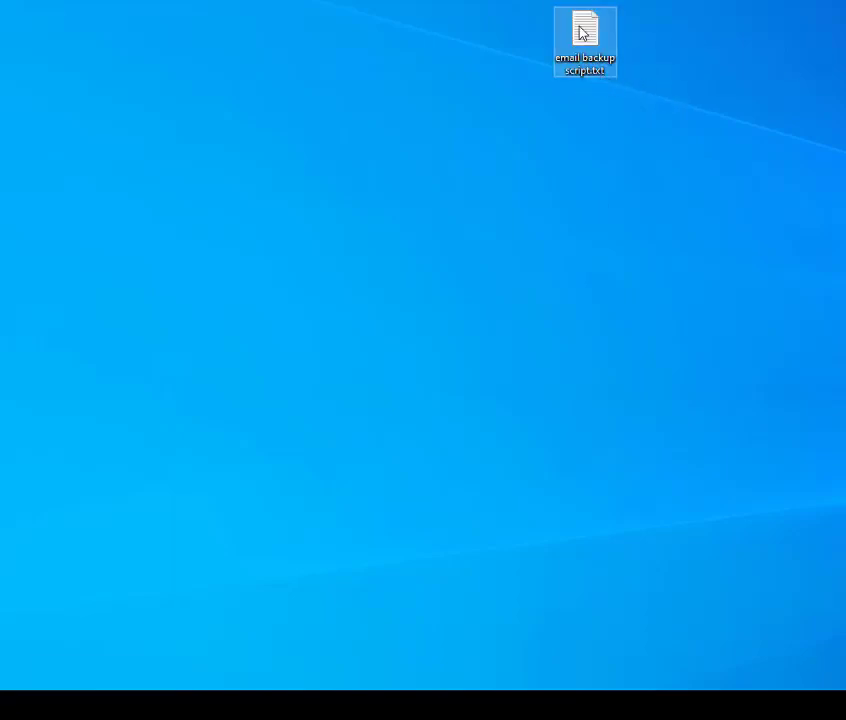
double_click(581, 33)
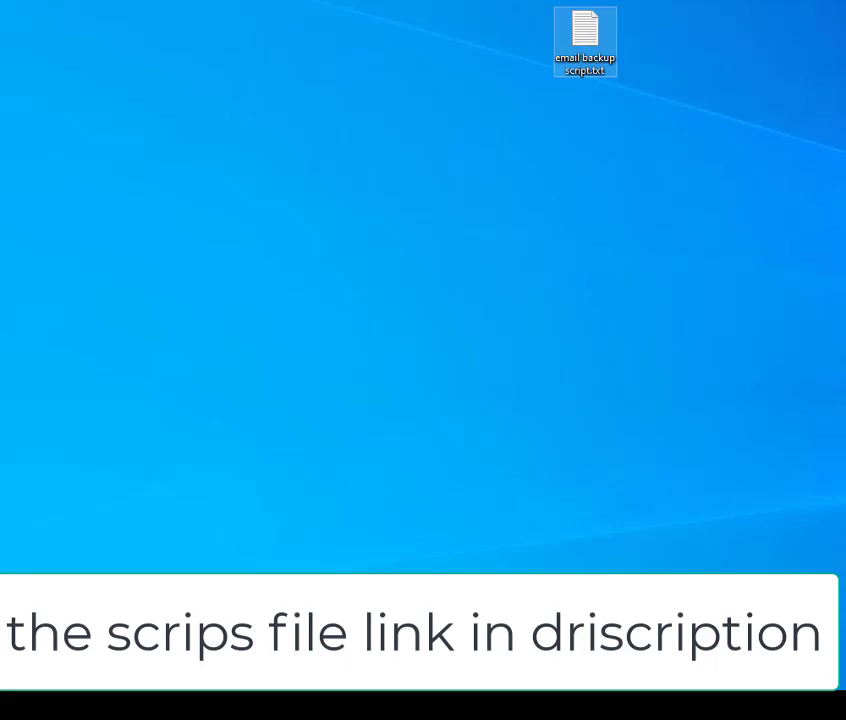
right_click(383, 17)
left_click(420, 61)
double_click(578, 52)
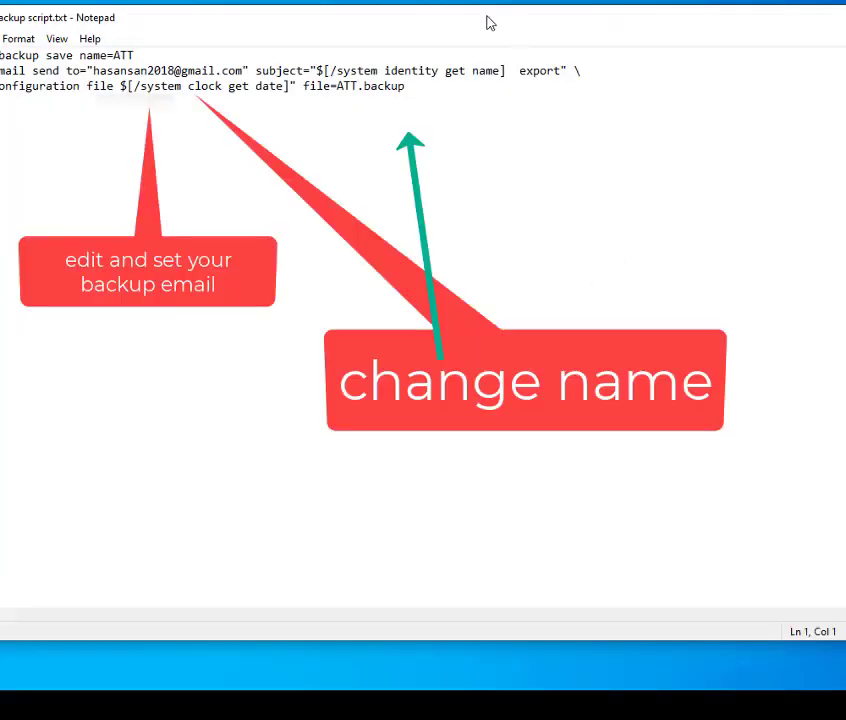
left_click_drag(485, 23, 546, 23)
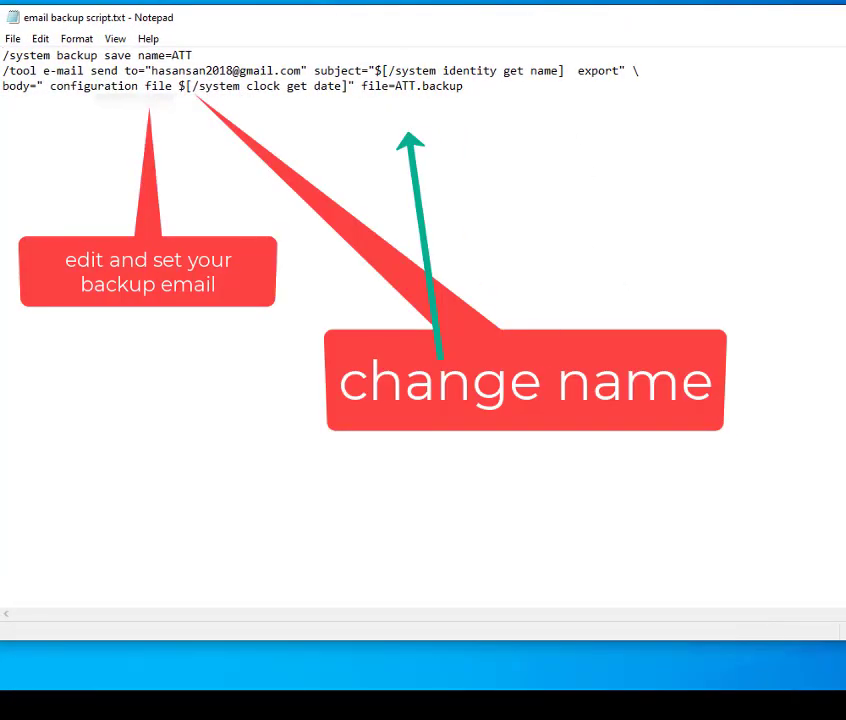
mouse_move(845, 142)
left_mouse_down()
mouse_move(719, 142)
mouse_move(840, 146)
left_mouse_up()
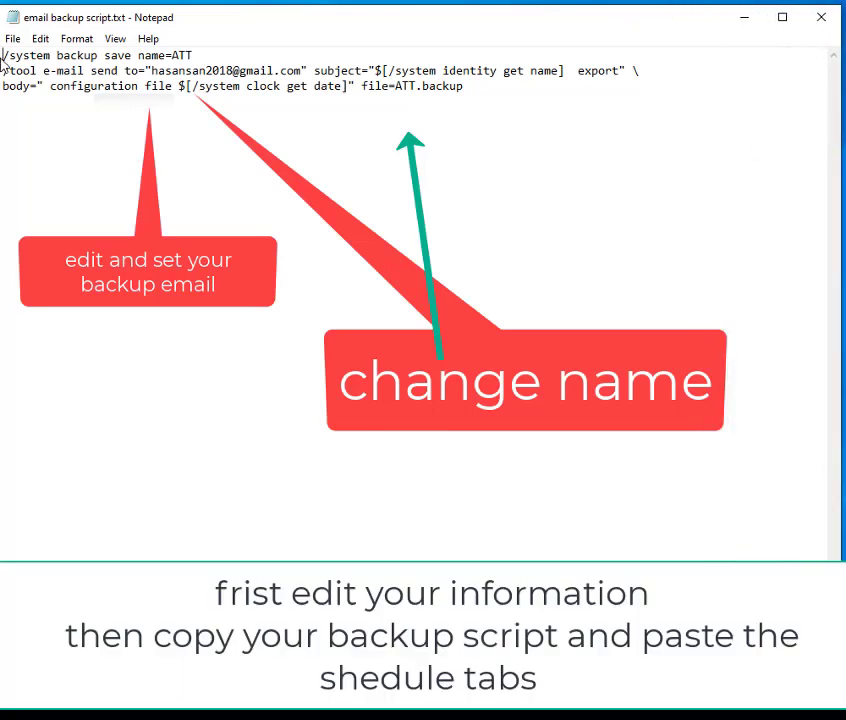
- Copy the entire backup script from the text file and minimize Notepad
left_click_drag(4, 55, 509, 142)
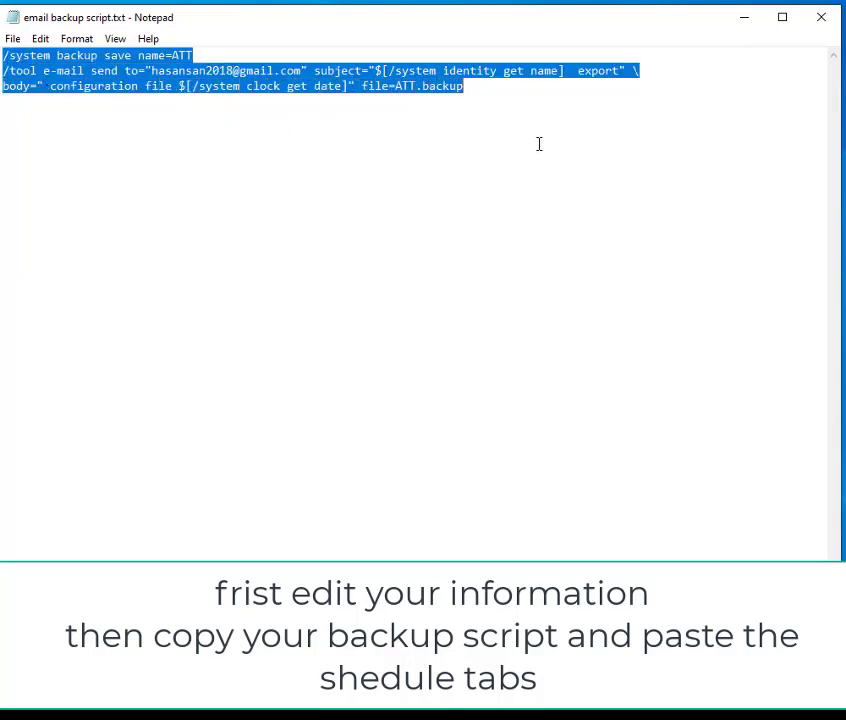
right_click(350, 86)
left_click(390, 133)
left_click(745, 20)
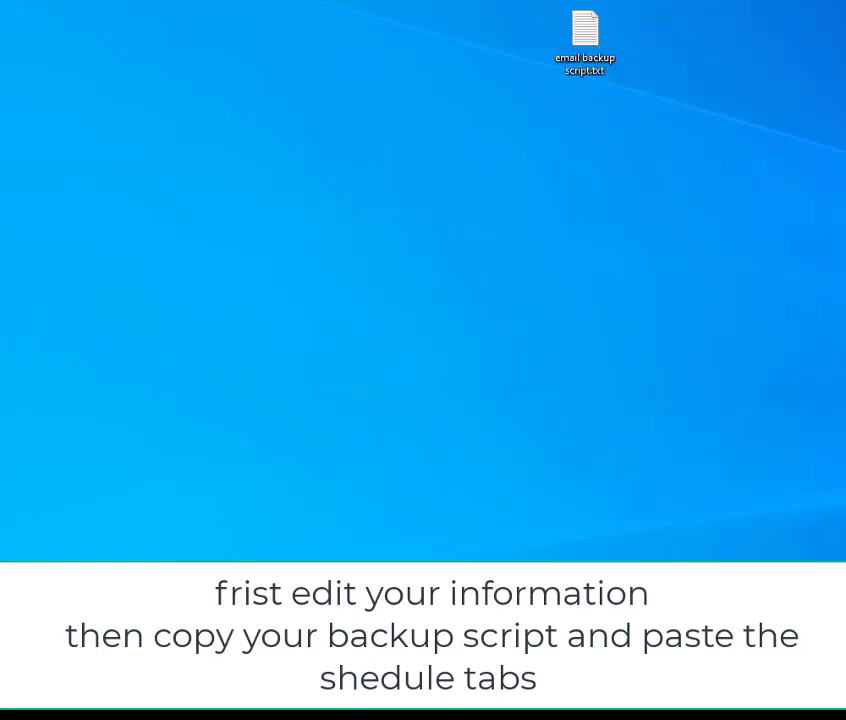
- Switch to WinBox and paste the copied backup script into the new schedule's On Event field
key("alt+Tab")
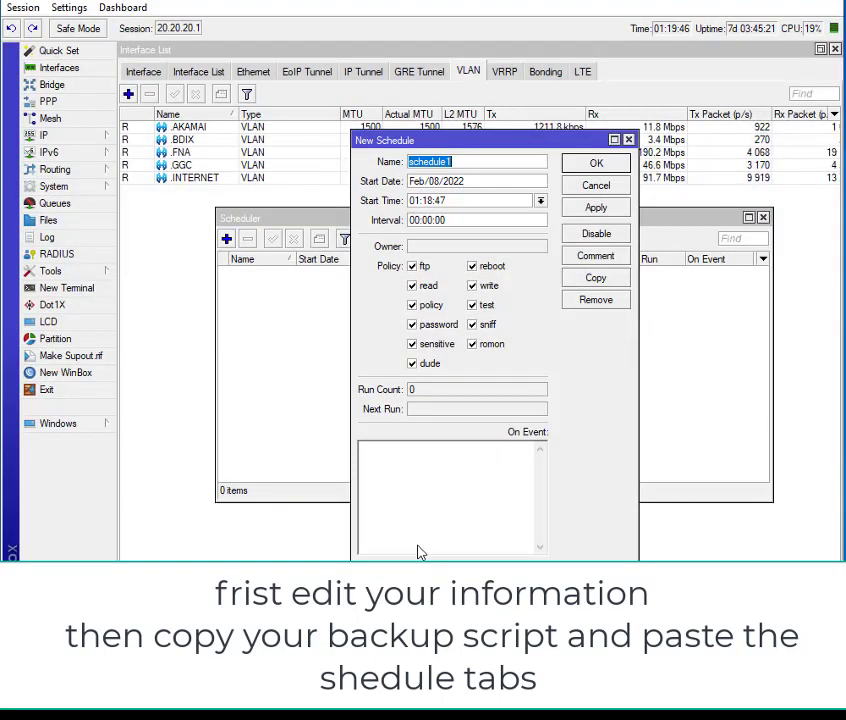
right_click(431, 468)
left_click(476, 536)
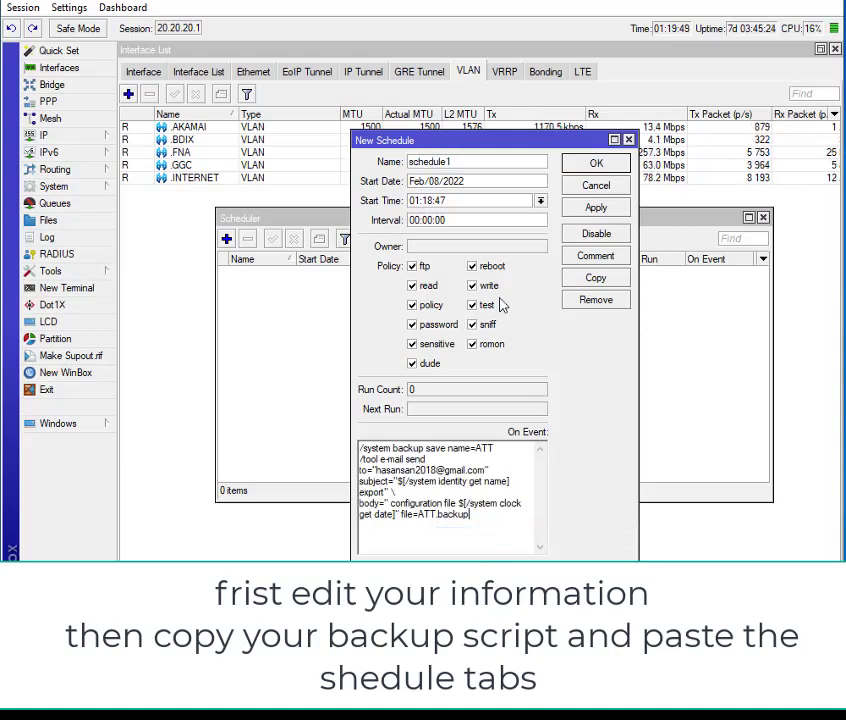
- Name the new schedule "EMAIL BACKUP"
left_click_drag(479, 163, 325, 186)
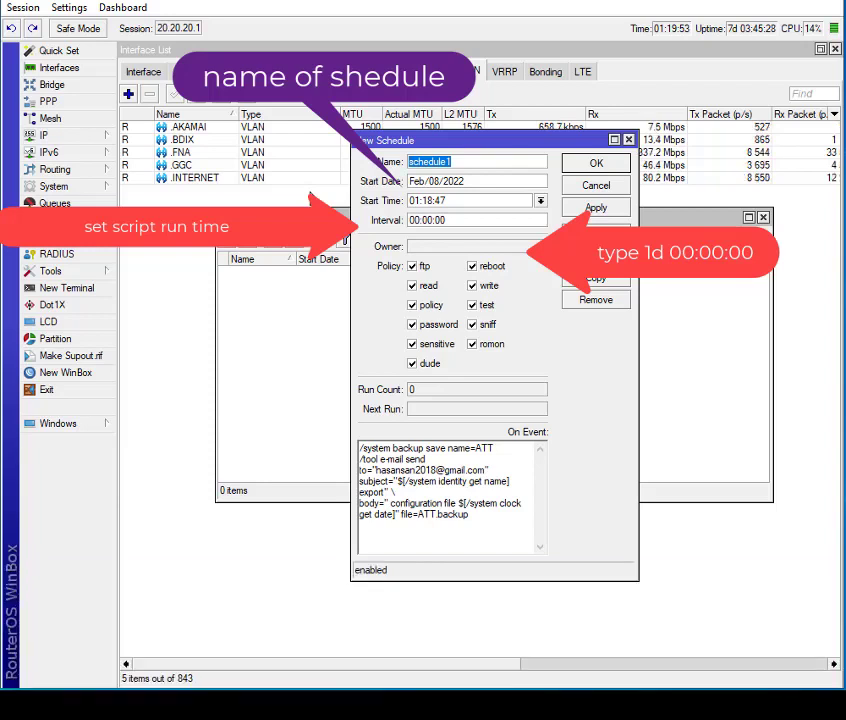
type("E")
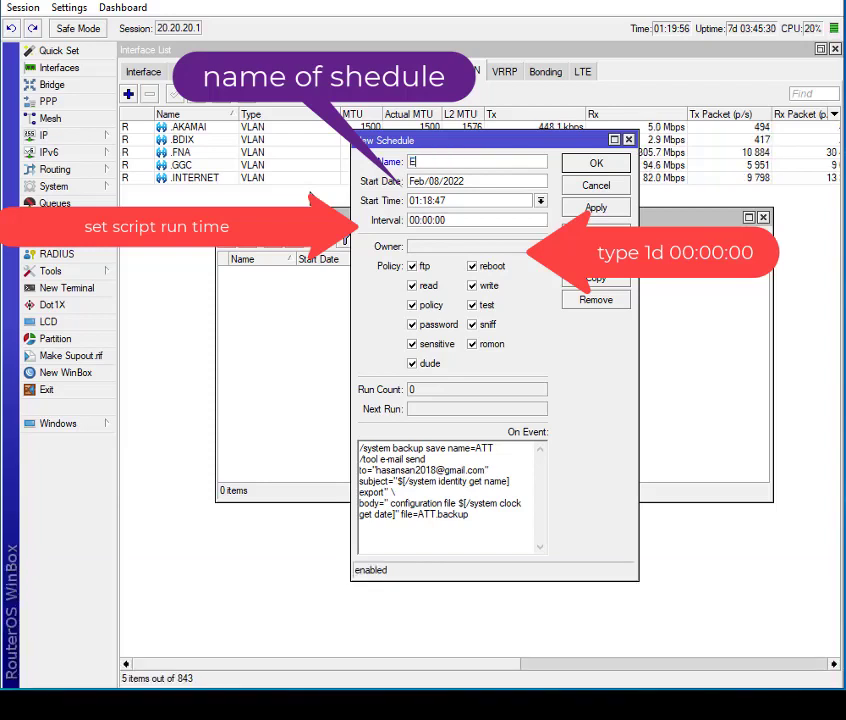
type("MAI")
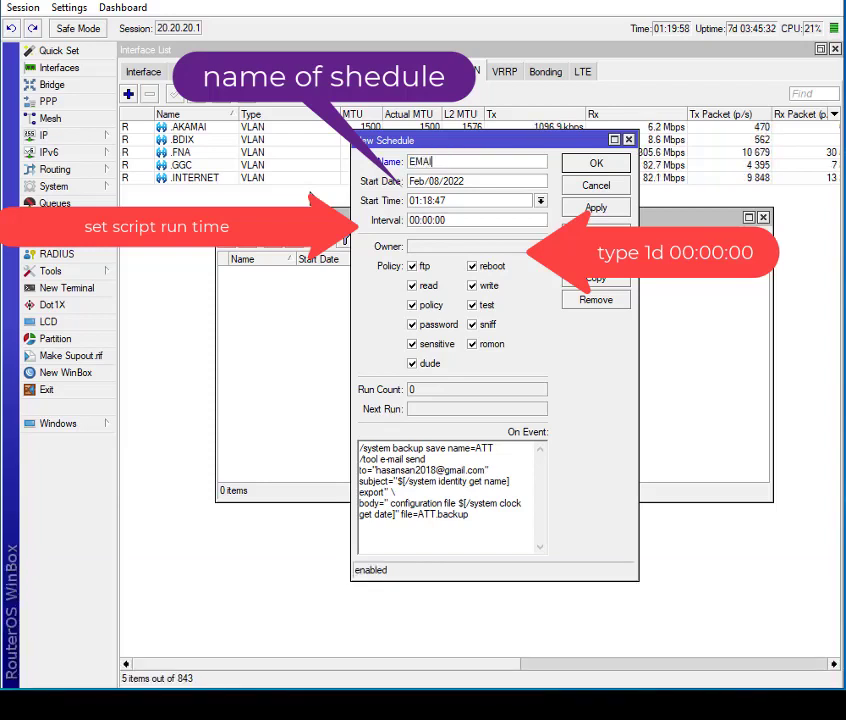
type("L BAC")
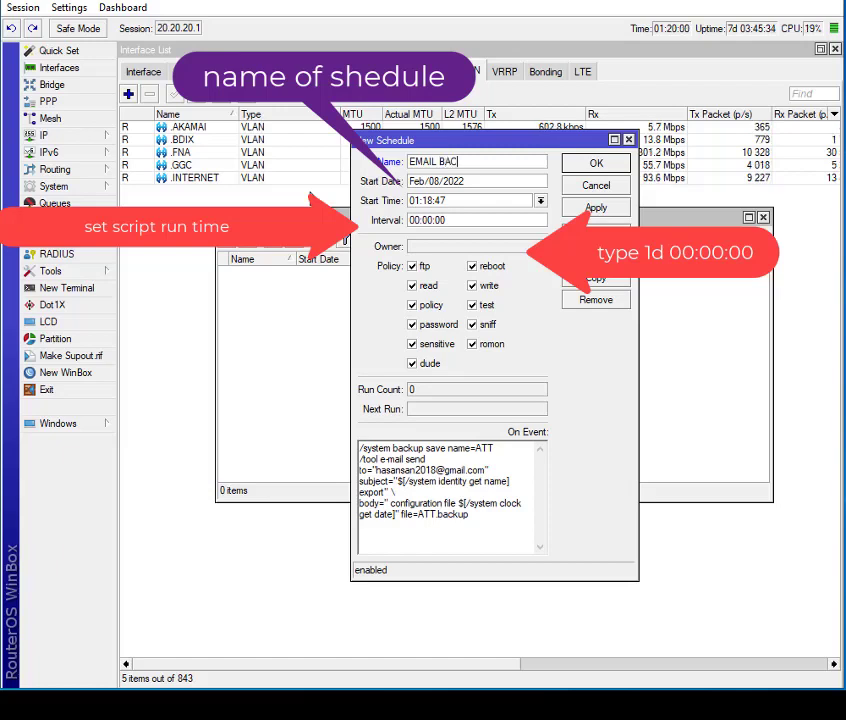
type("KUP")
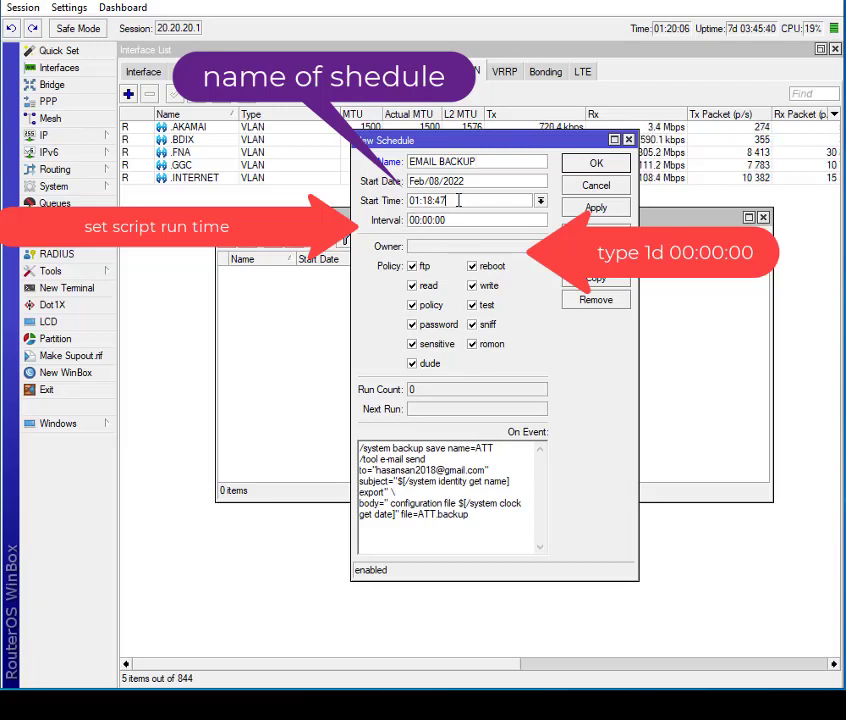
- Set the schedule's start time to 23:00:00
left_click_drag(455, 200, 397, 200)
type("23")
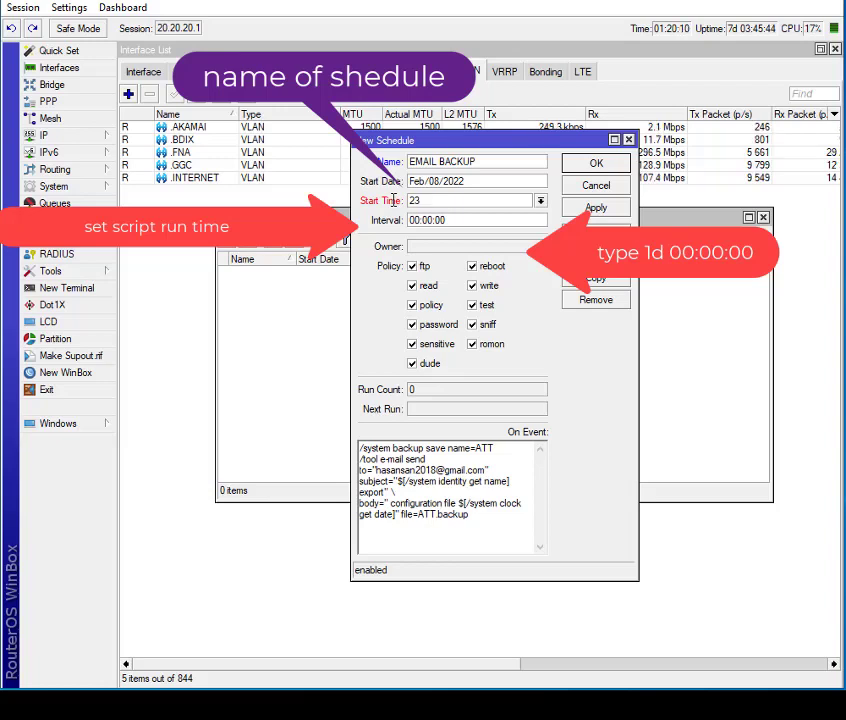
type(":00")
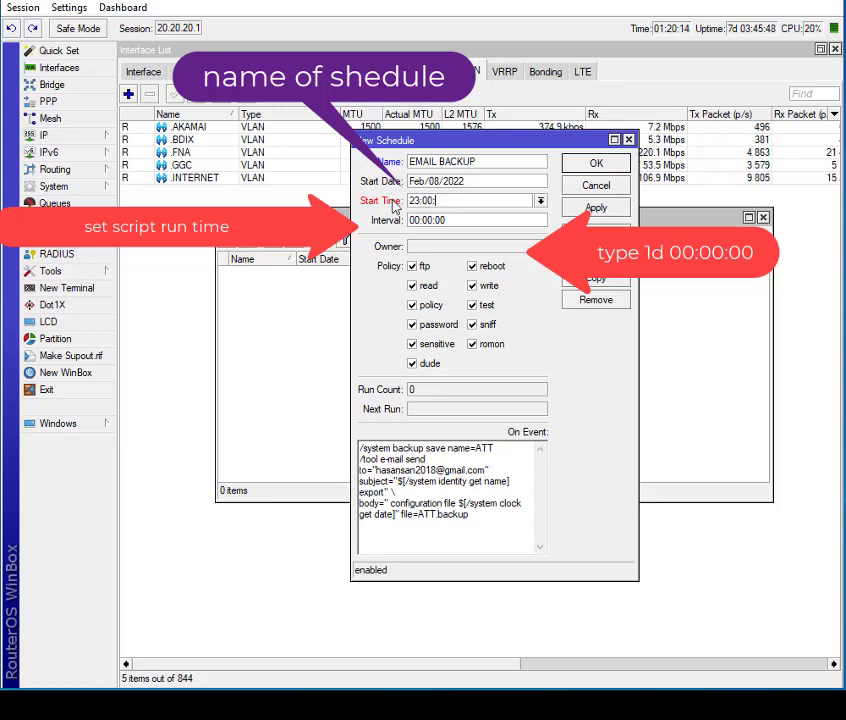
type(":00")
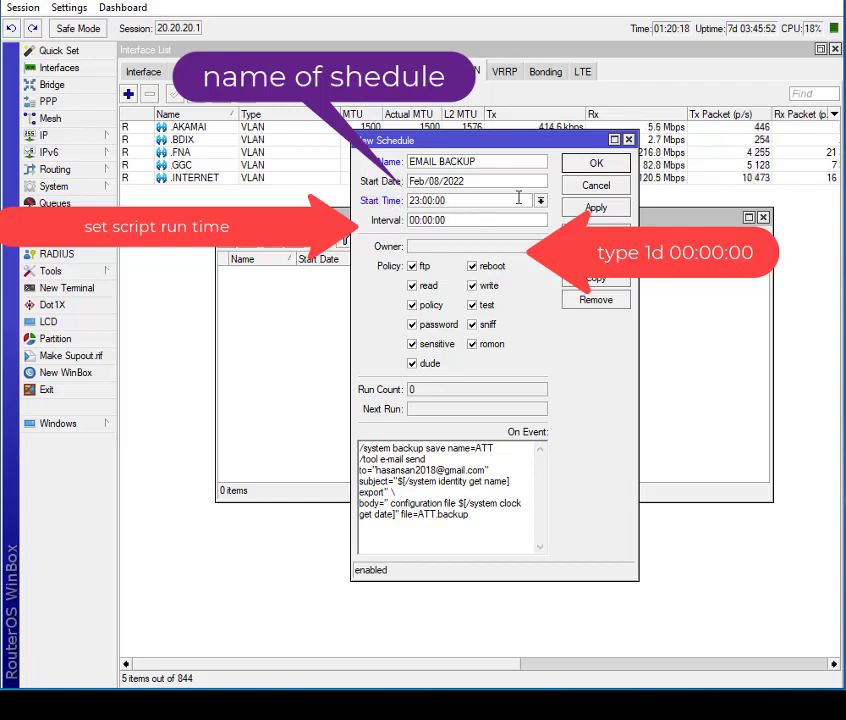
type("1D")
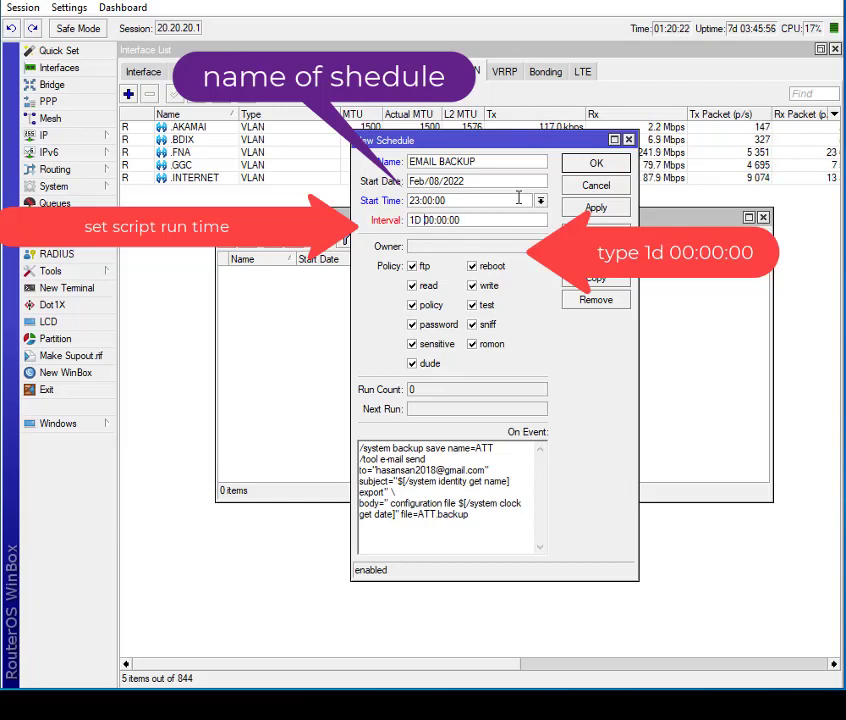
- Set the schedule's interval to 1d 00:00:00 and apply the schedule
key("BackSpace")
key("BackSpace")
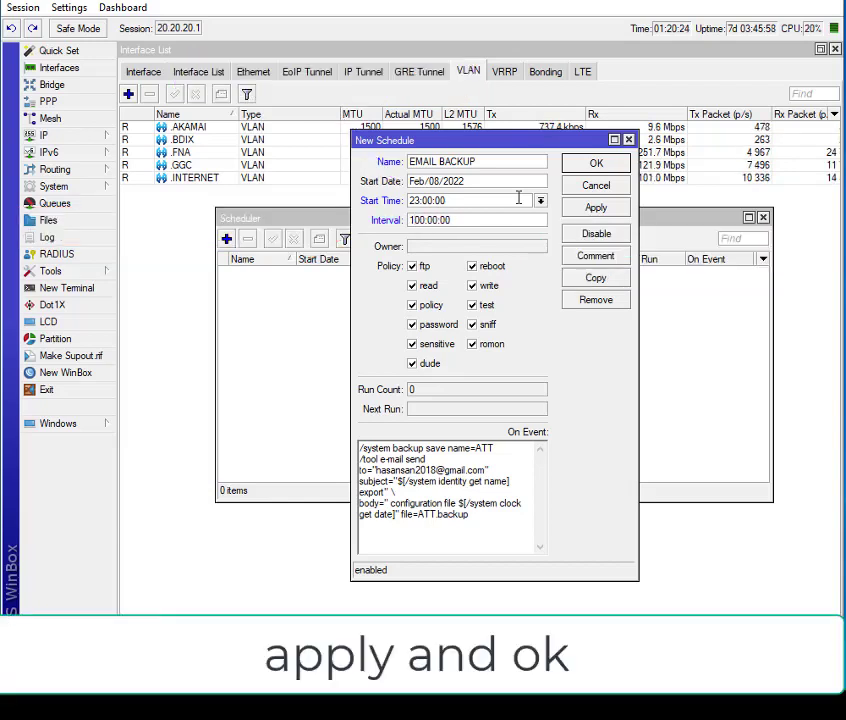
type("d")
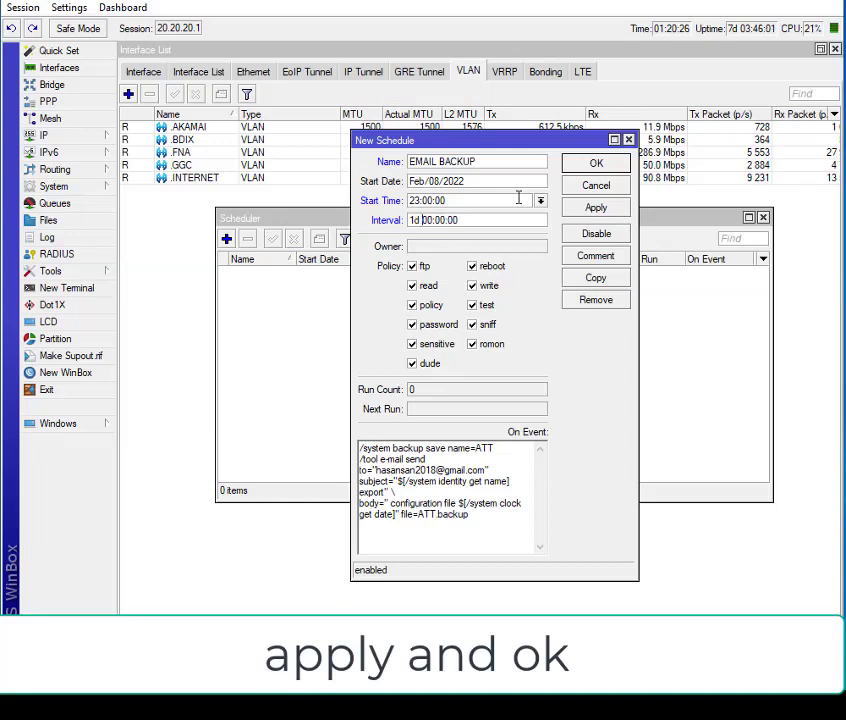
left_click(596, 208)
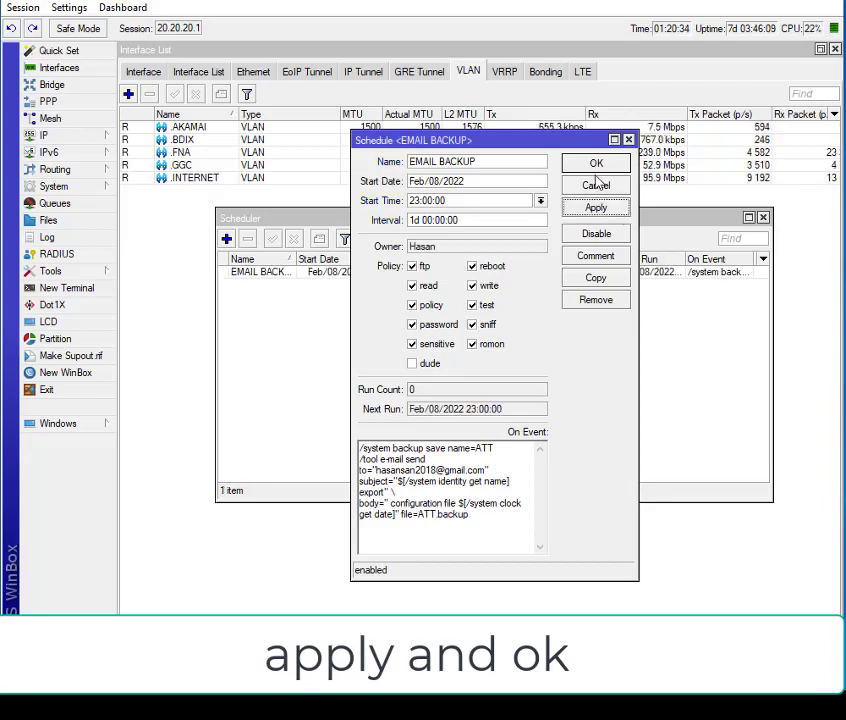
- Confirm and close the EMAIL BACKUP schedule, and select its entry in the Scheduler list
left_click(596, 168)
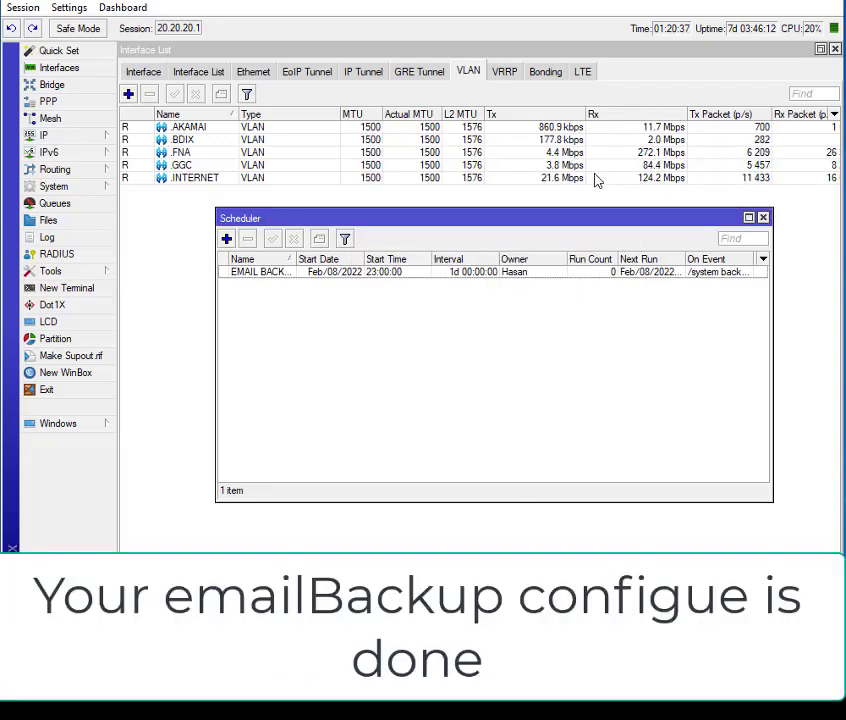
left_click(444, 278)
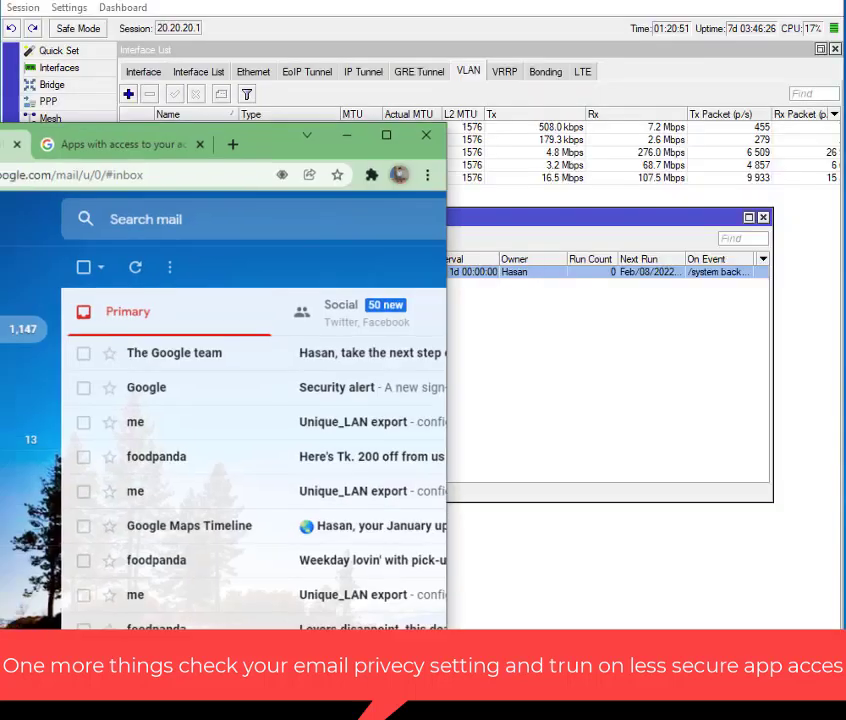
- Switch to the Gmail browser window, enlarge it over the WinBox window, and open the Google Account management page
left_click_drag(248, 165, 440, 0)
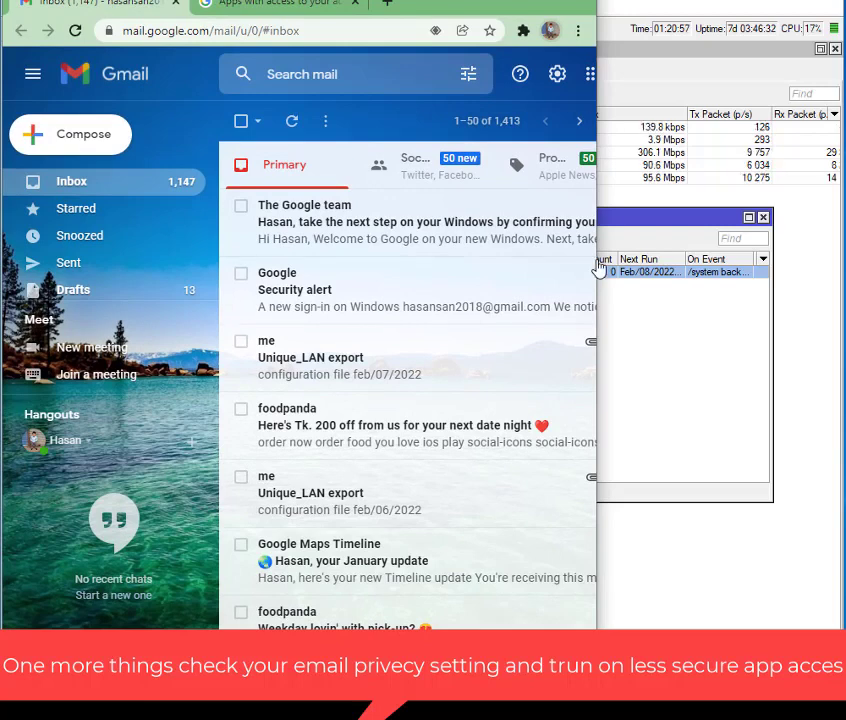
left_click_drag(598, 267, 836, 252)
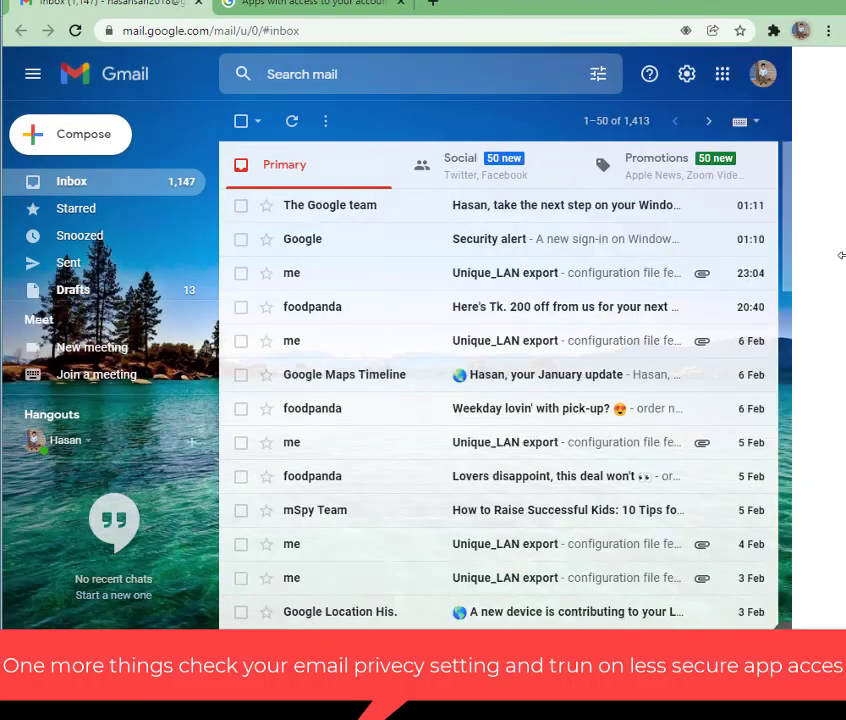
left_click(768, 79)
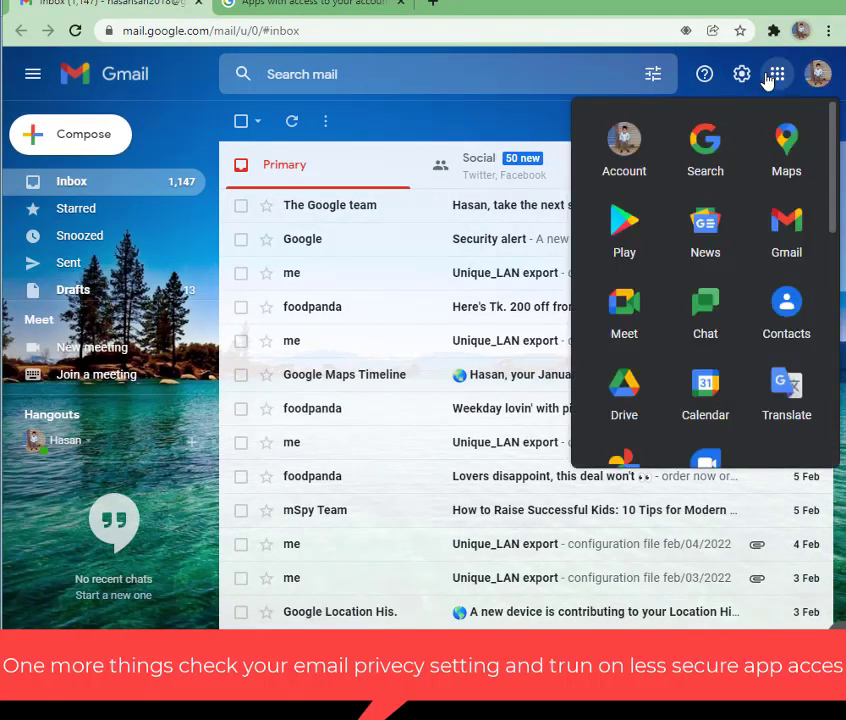
left_click(818, 78)
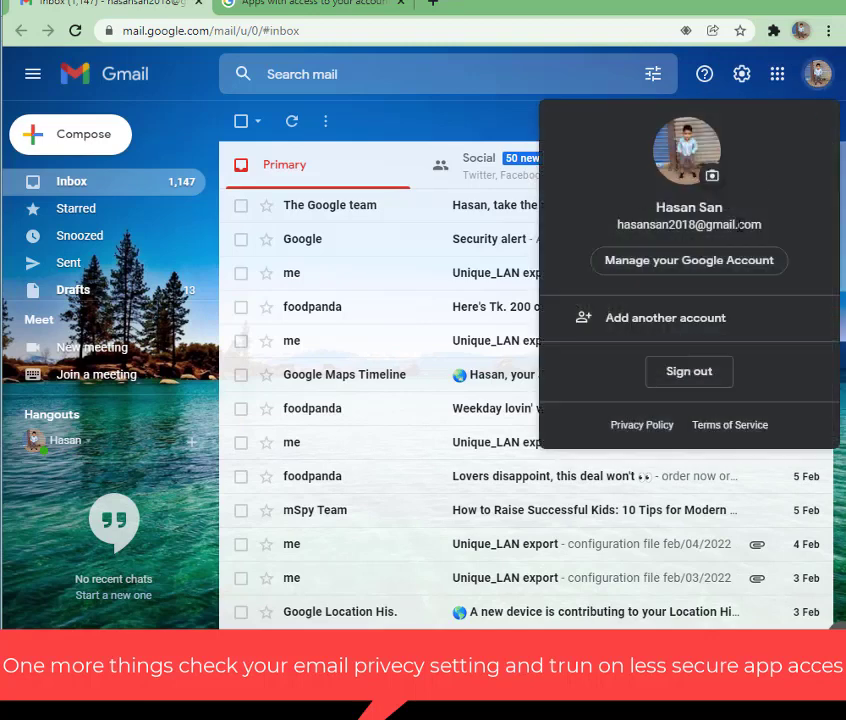
left_click(677, 266)
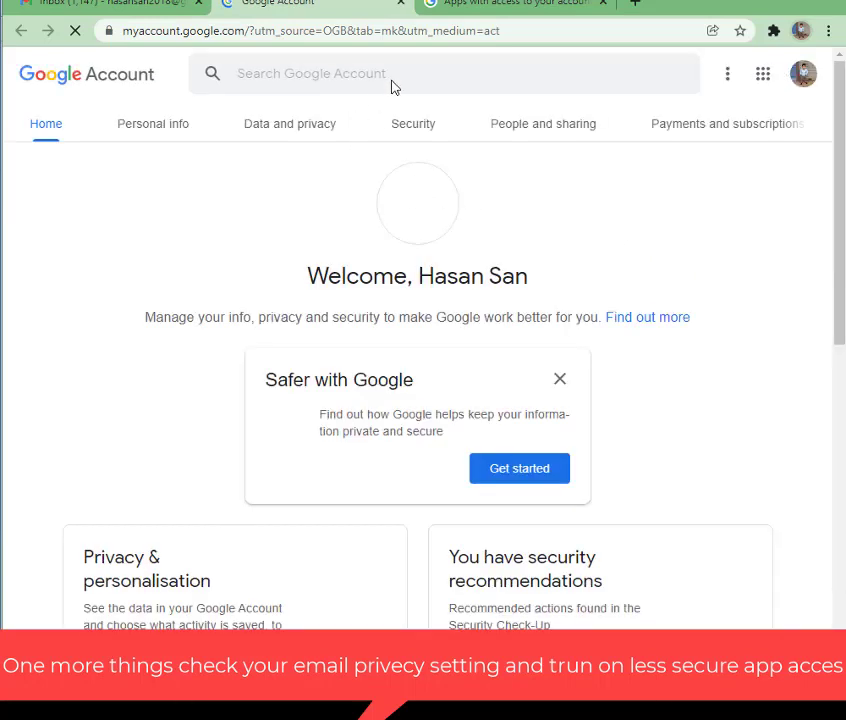
- Search the Google Account settings for "less secure app" and open Less secure app access to check whether less secure apps are allowed
left_click(399, 76)
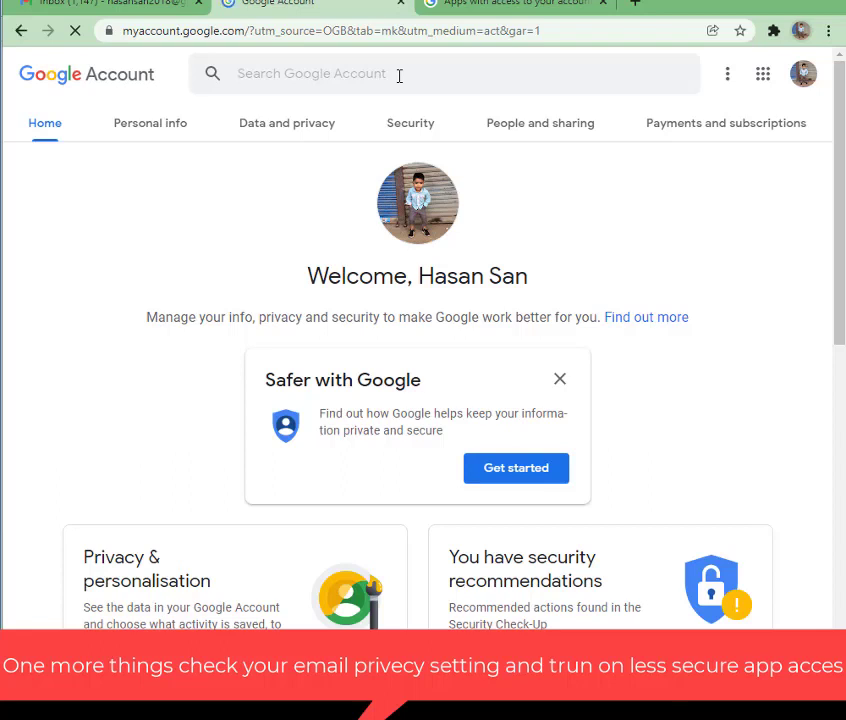
type("less ")
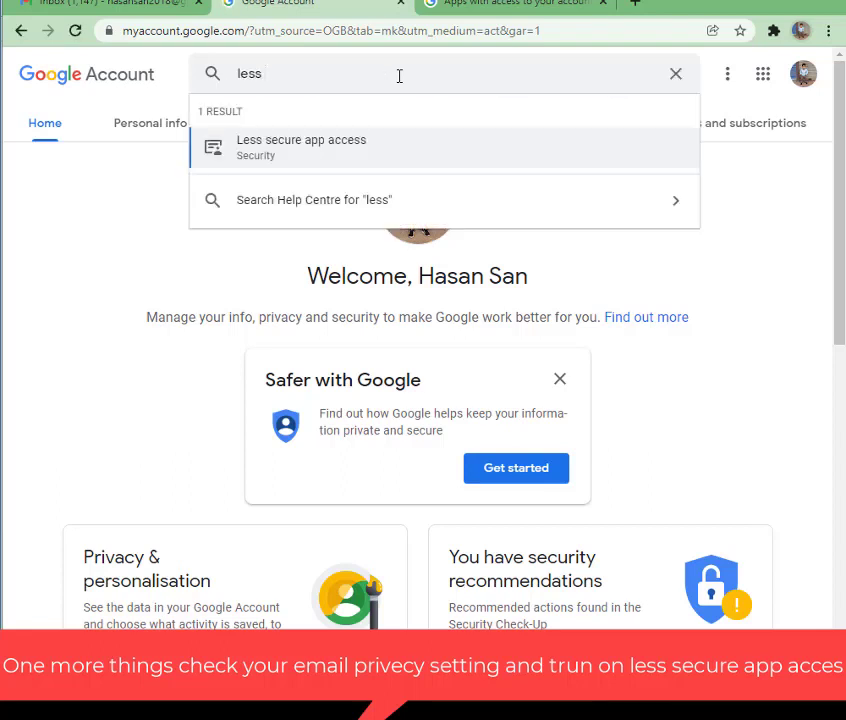
type("secure")
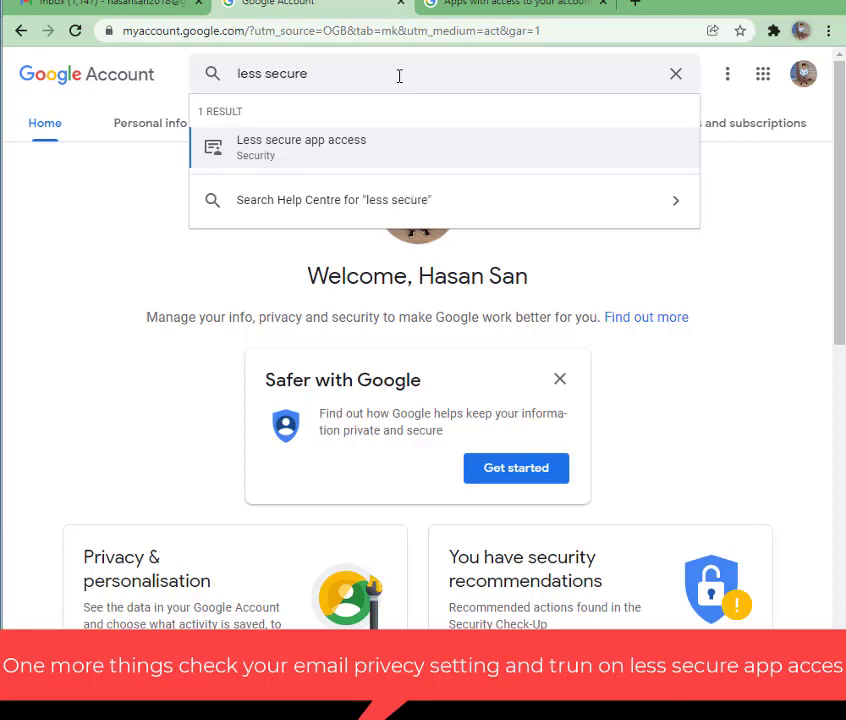
type(" app")
left_click(296, 159)
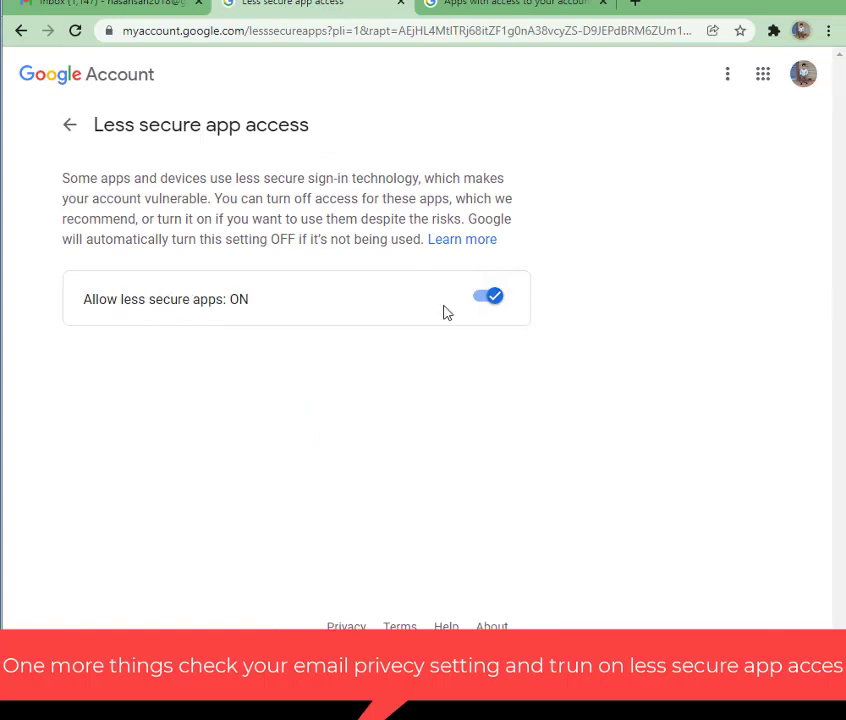
left_click_drag(431, 322, 476, 243)
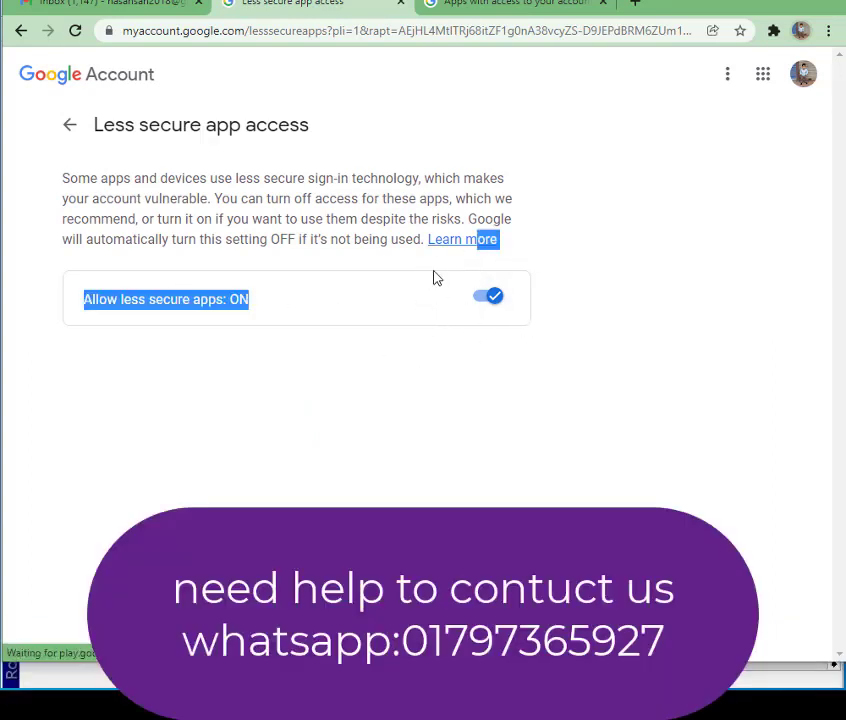
left_click(445, 278)
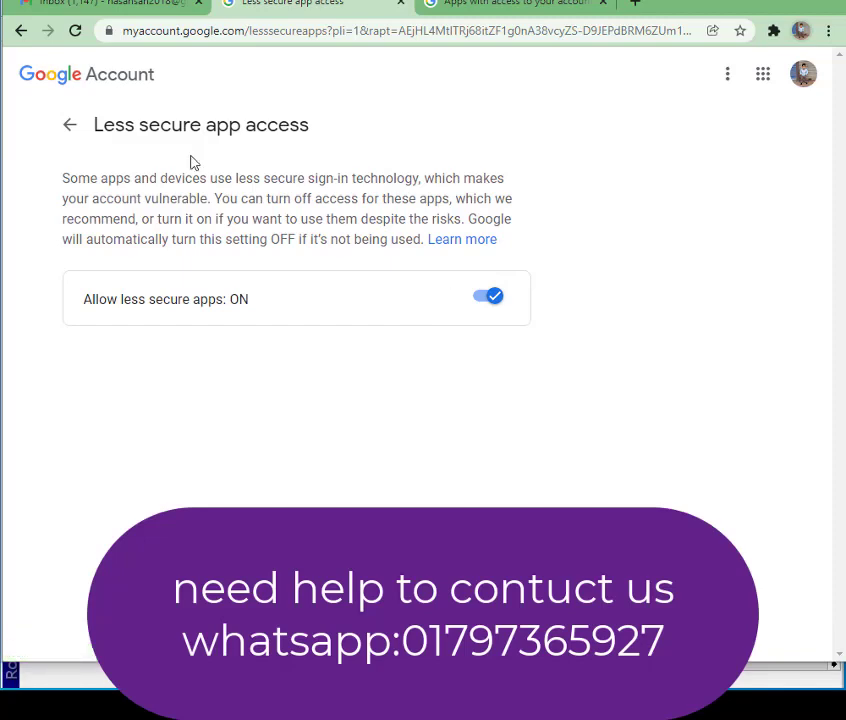